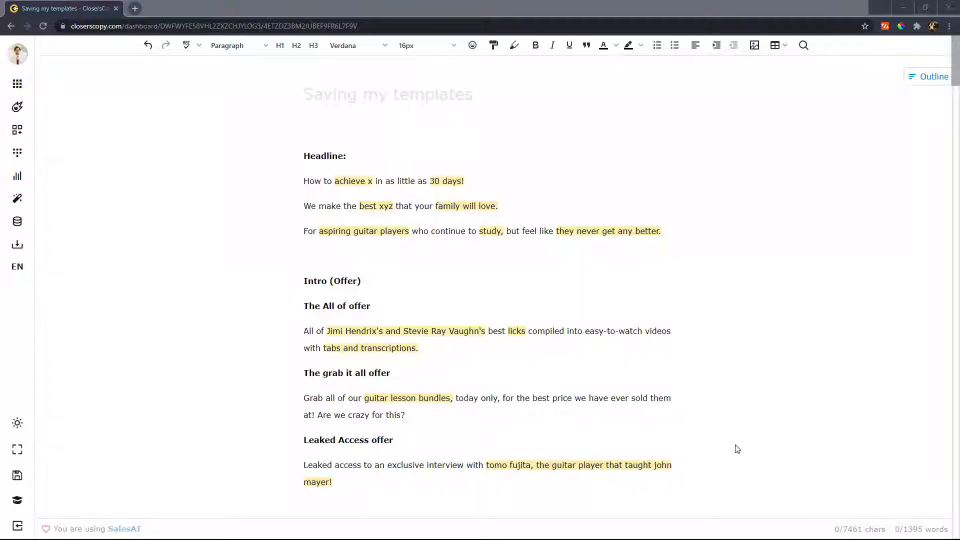
- Open the Templates library to view its categories, including My Templates, and close it again
click(31, 223)
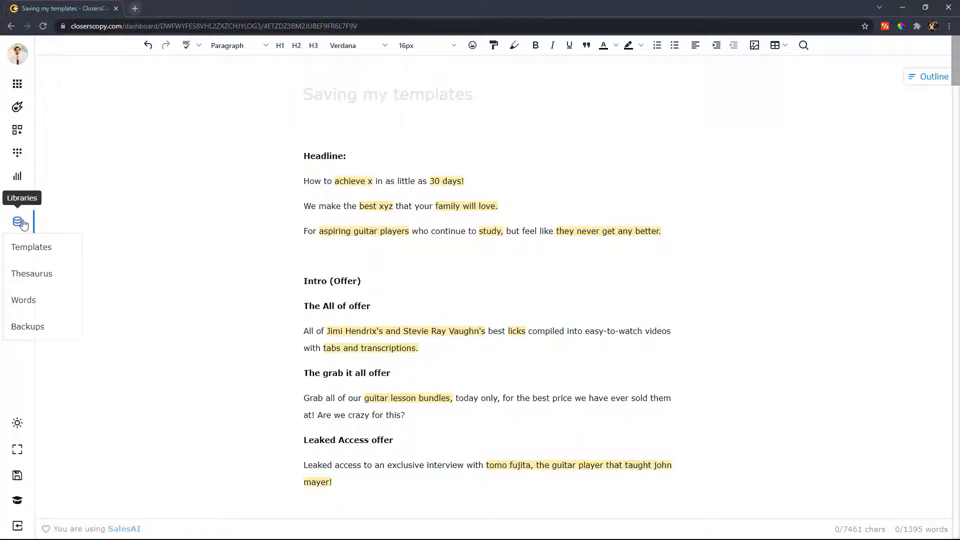
click(56, 250)
click(680, 104)
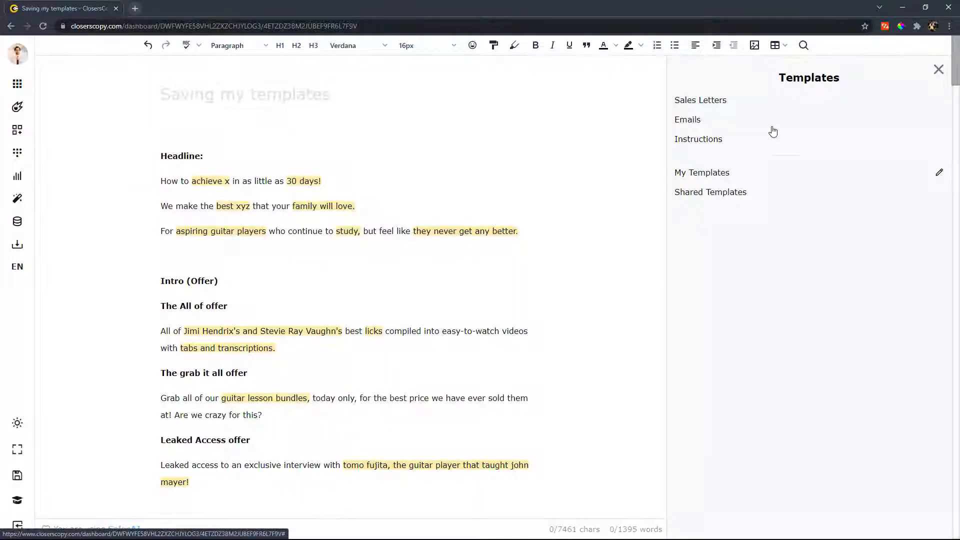
click(938, 70)
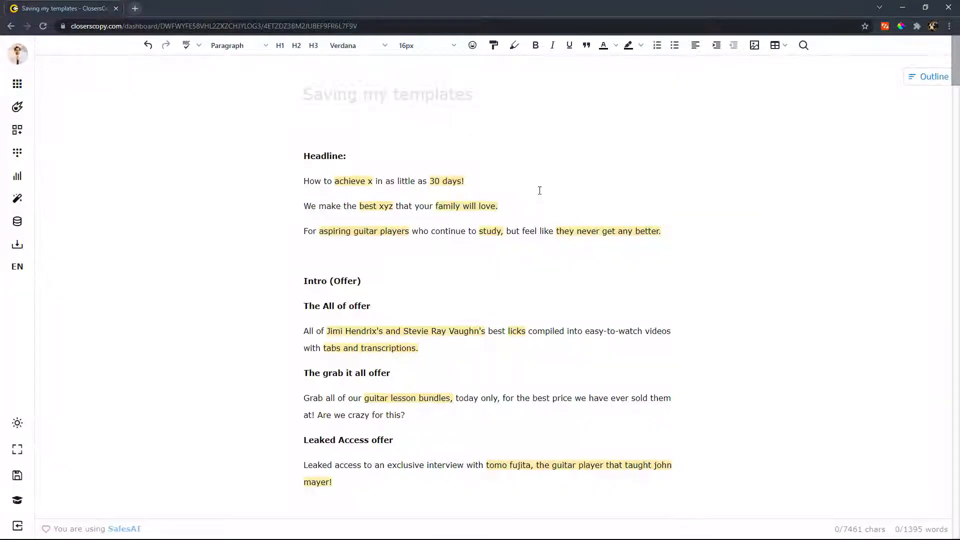
- Save the "How to achieve x" line to template Sales Letter, section Headline, as block "The how to headline"
drag(467, 177, 313, 176)
right_click(325, 180)
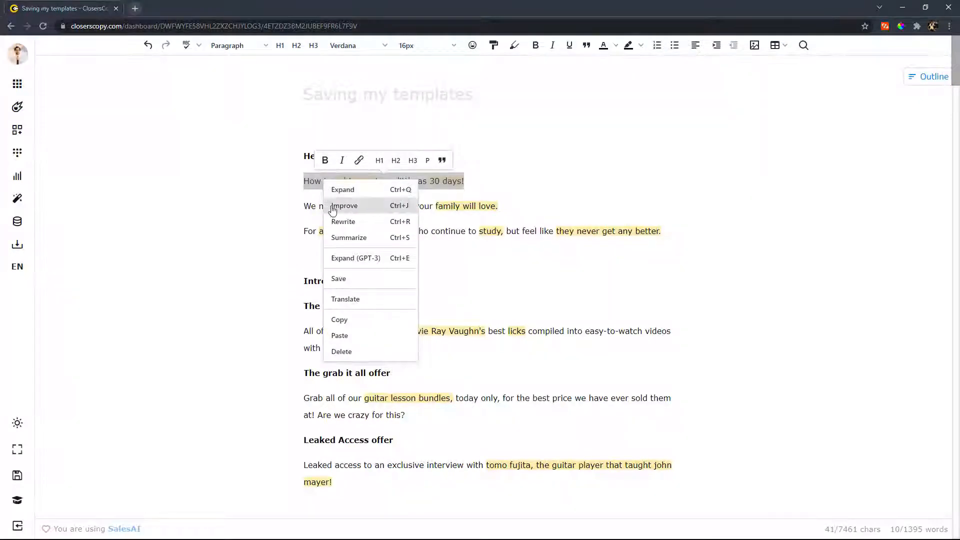
click(356, 279)
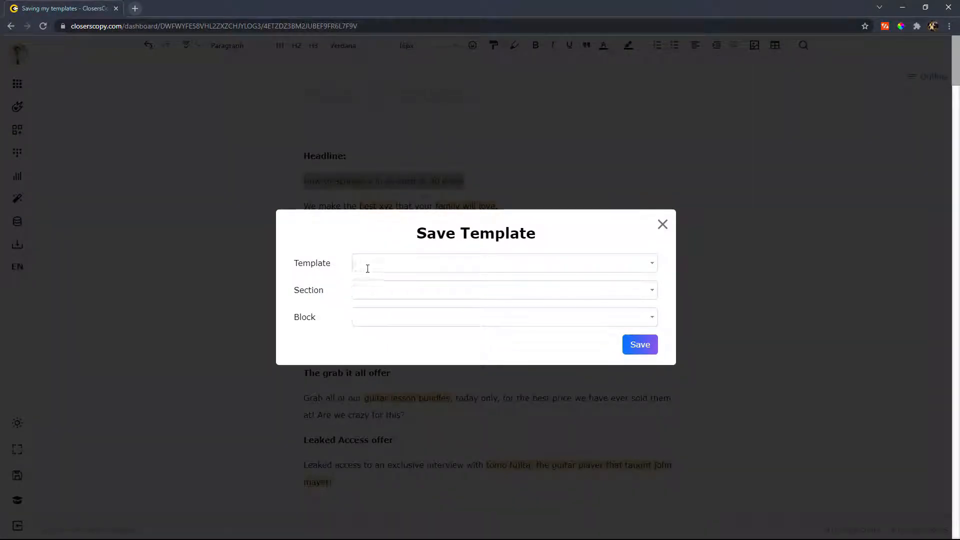
click(367, 269)
text(Sales Letter)
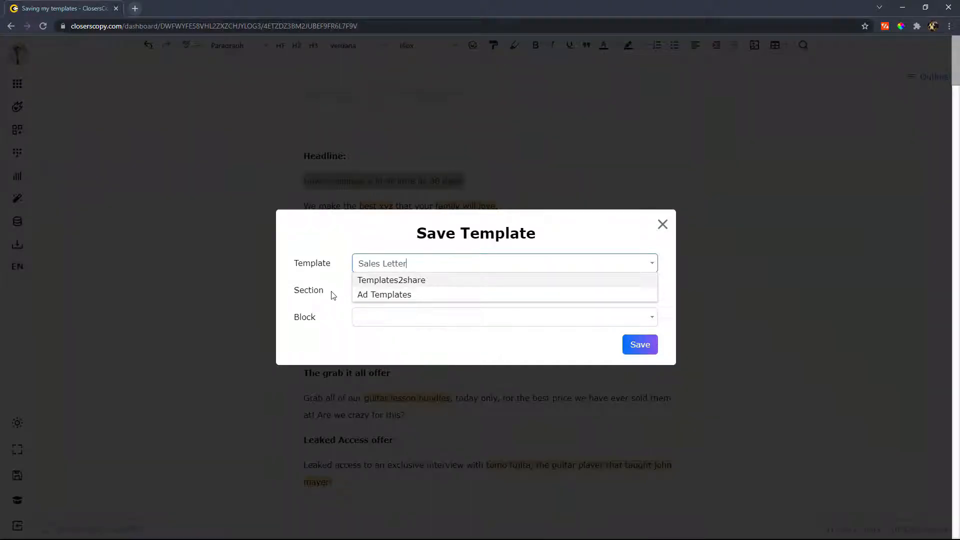
click(376, 292)
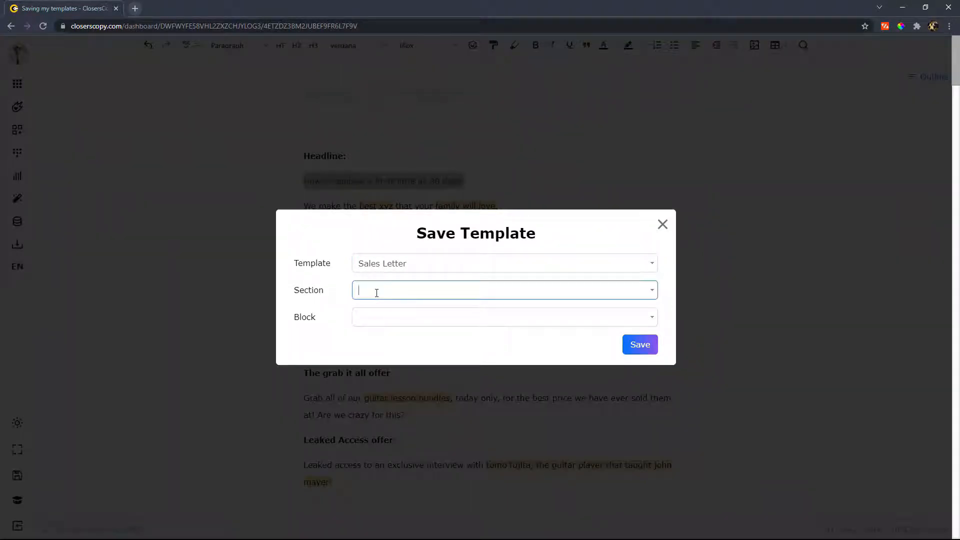
text(Headline)
click(377, 319)
text(The how to headline)
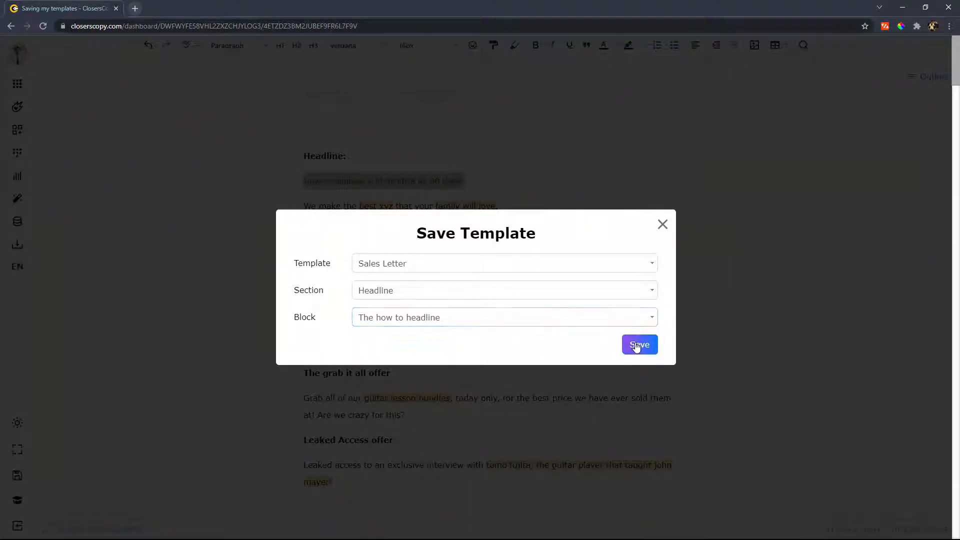
click(636, 345)
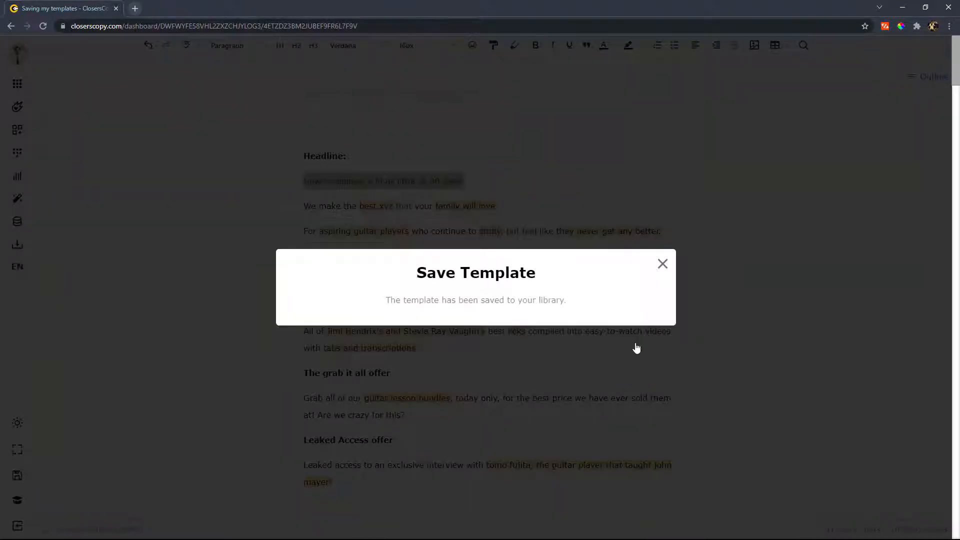
click(662, 268)
- Save the "We make the best xyz" line to the Sales Letter template's Headline section as block "We make headline"
drag(304, 231, 351, 231)
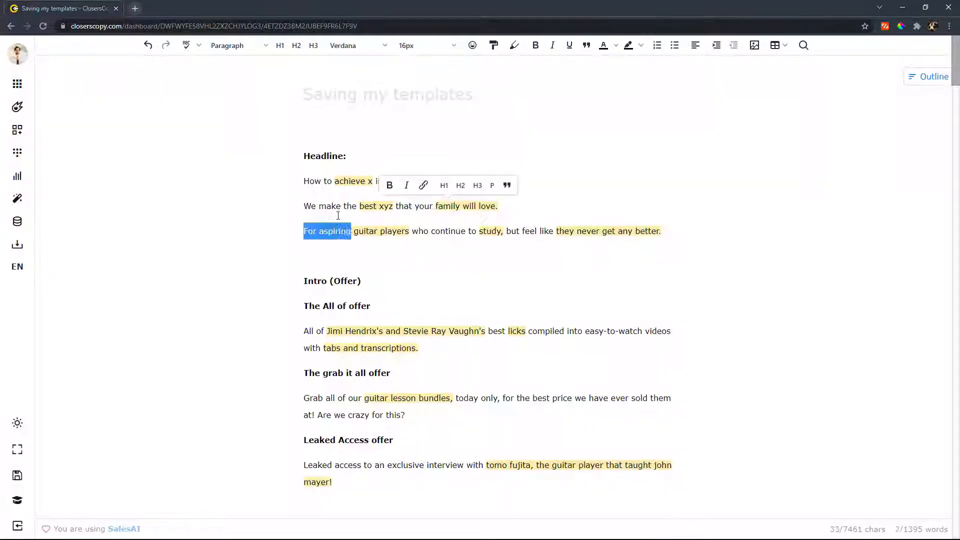
triple_click(307, 206)
right_click(312, 208)
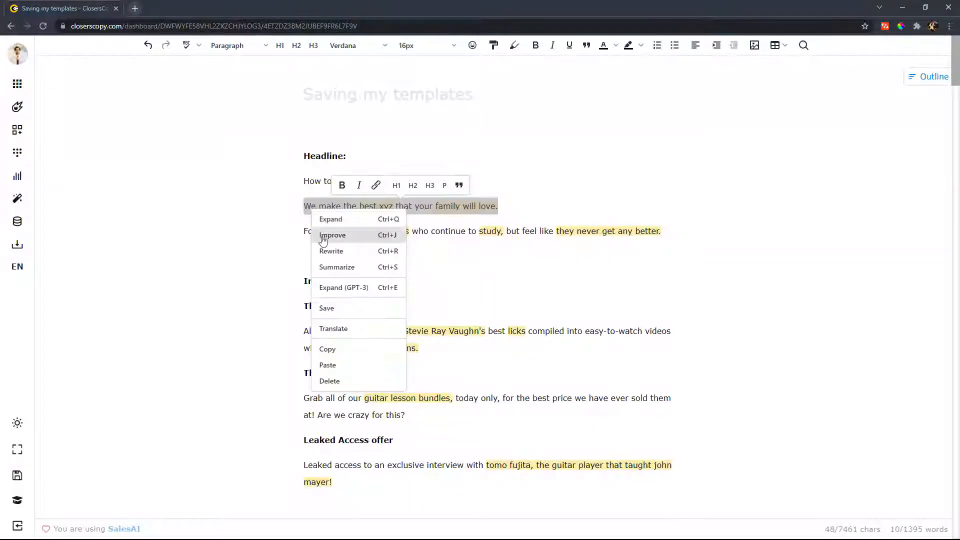
click(333, 309)
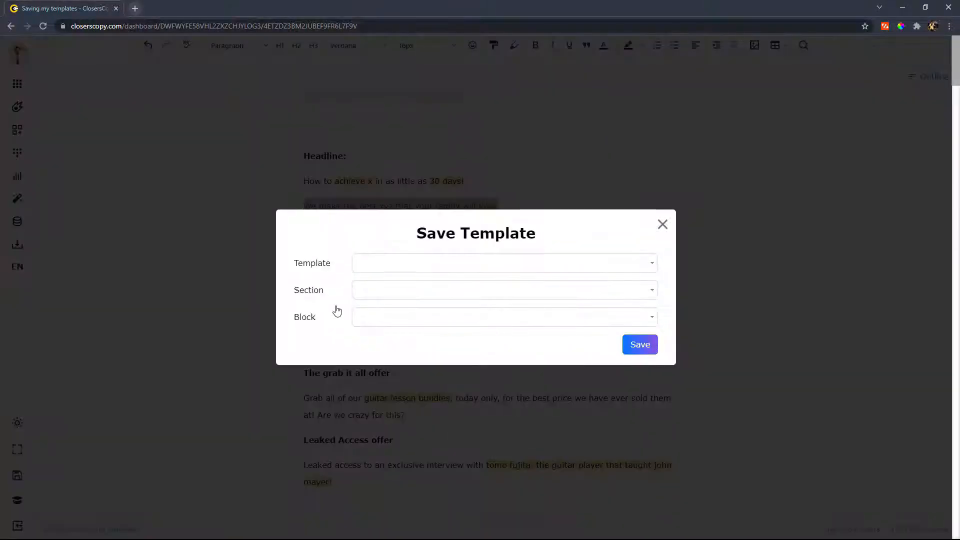
click(365, 266)
click(364, 308)
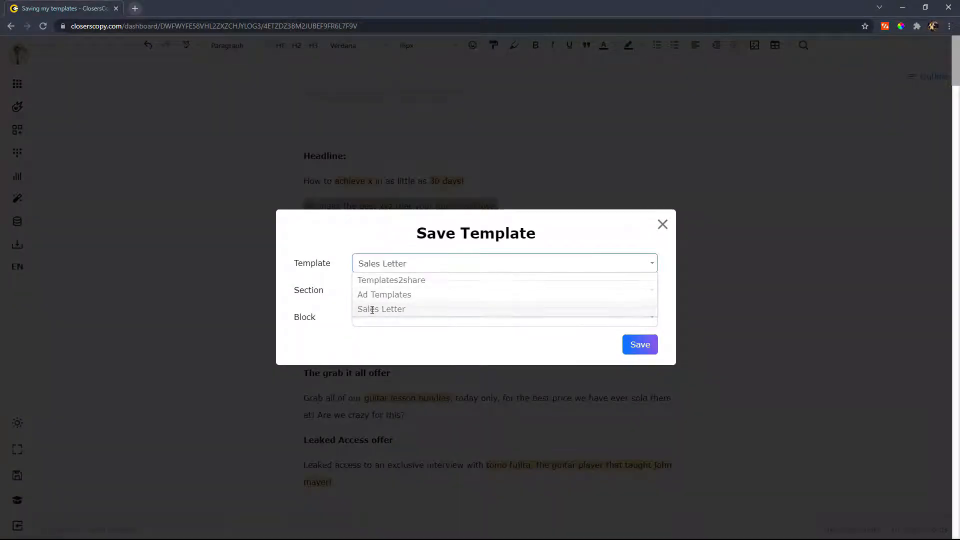
click(375, 292)
click(375, 292)
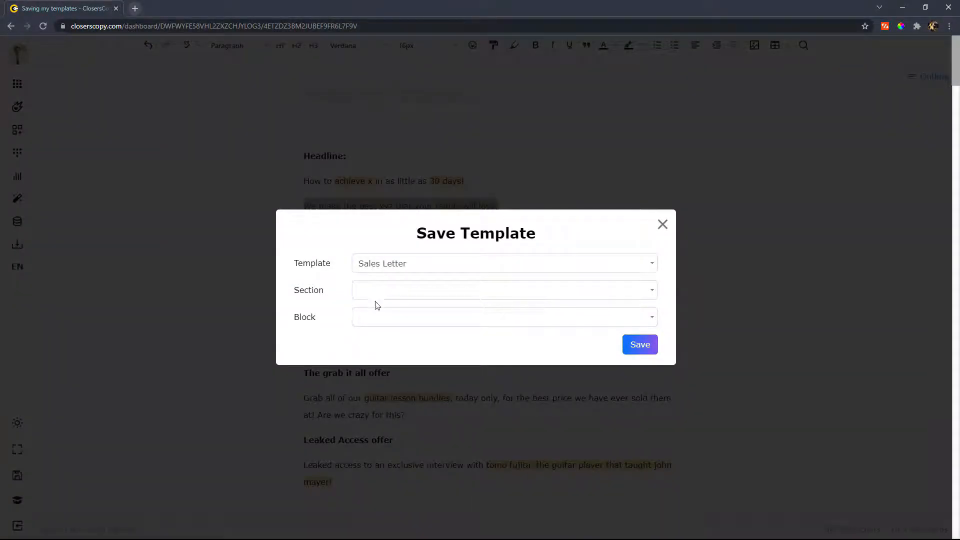
click(379, 289)
click(380, 303)
click(380, 310)
text(We make headline)
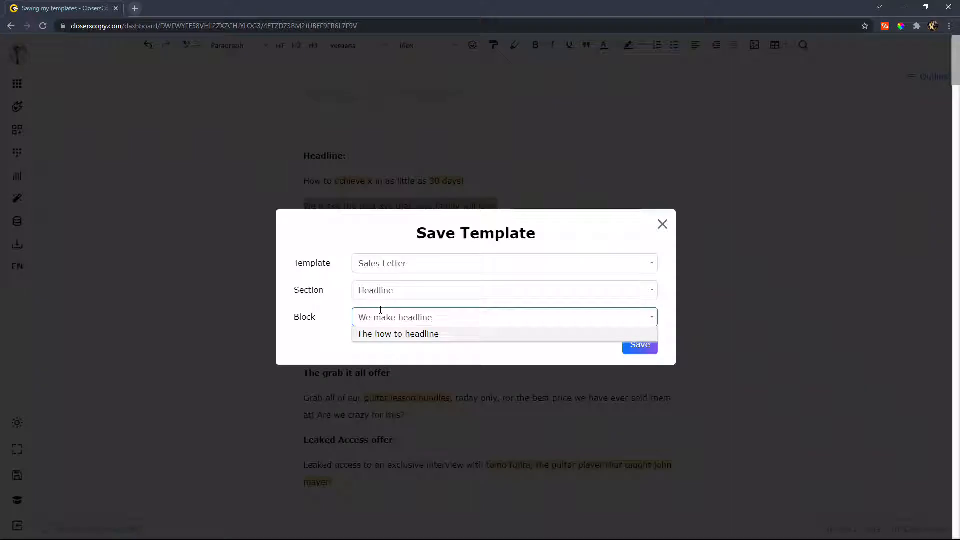
click(638, 346)
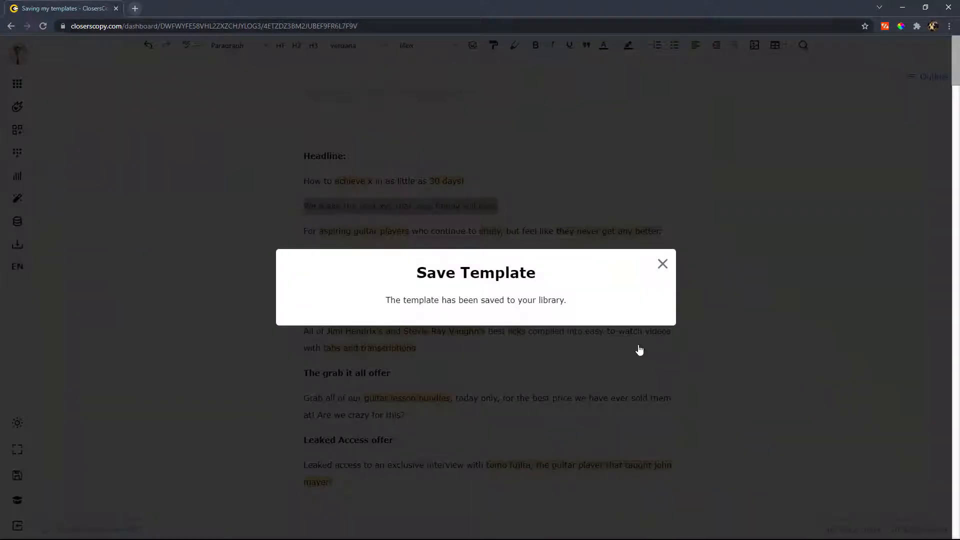
click(663, 267)
- Save the "For aspiring guitar players" line to the Sales Letter template's Headline section as block "For my audience headline"
click(678, 225)
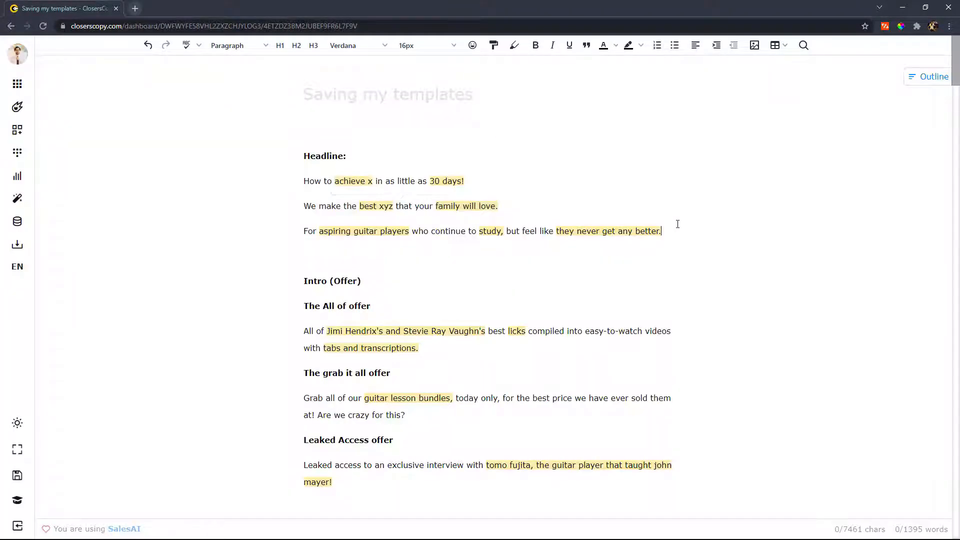
drag(663, 235, 306, 233)
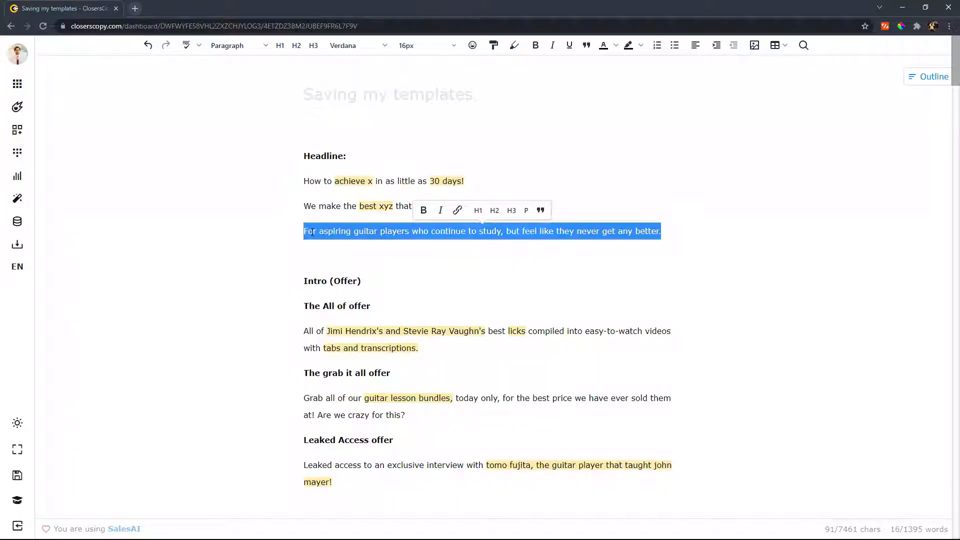
right_click(311, 231)
click(342, 331)
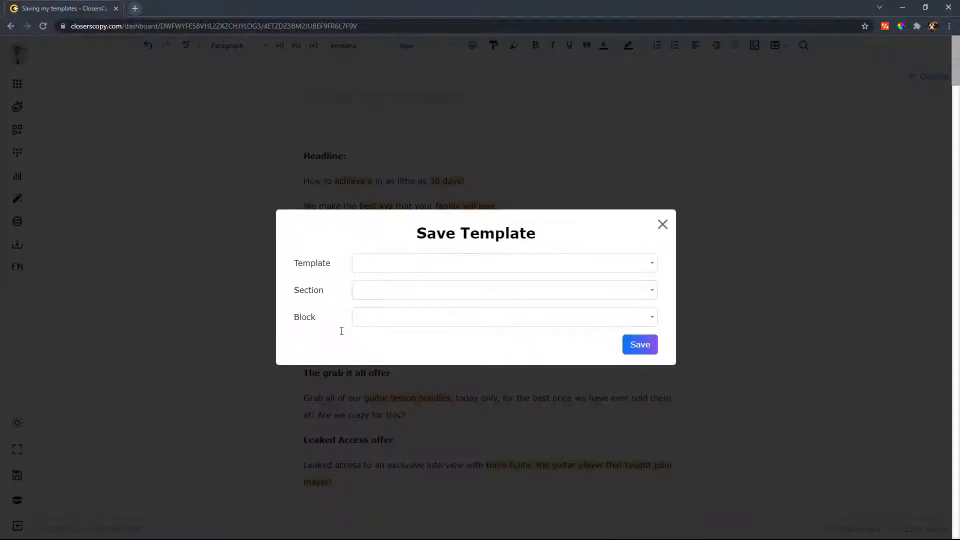
click(395, 265)
click(372, 308)
click(394, 288)
click(389, 307)
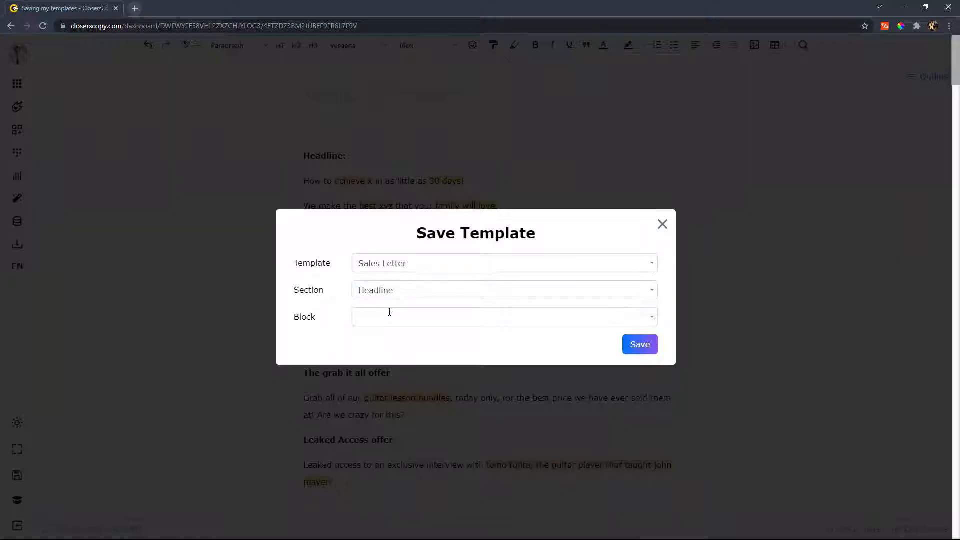
click(396, 314)
text(For my audience headline)
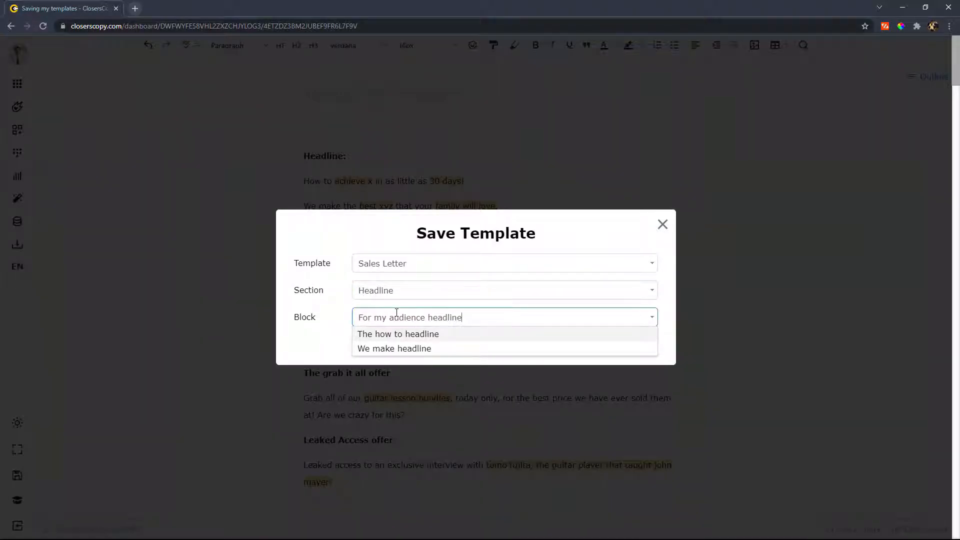
click(349, 327)
click(645, 353)
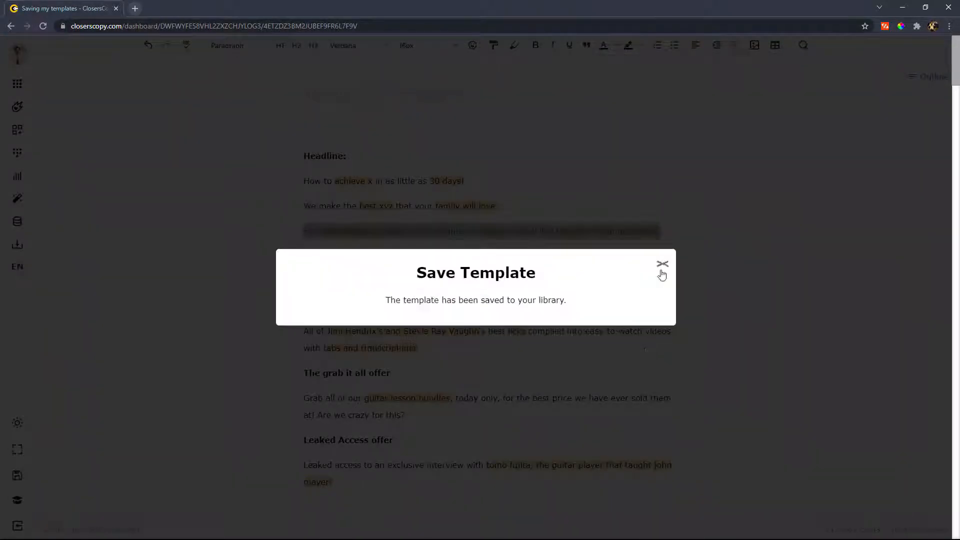
click(662, 266)
click(669, 234)
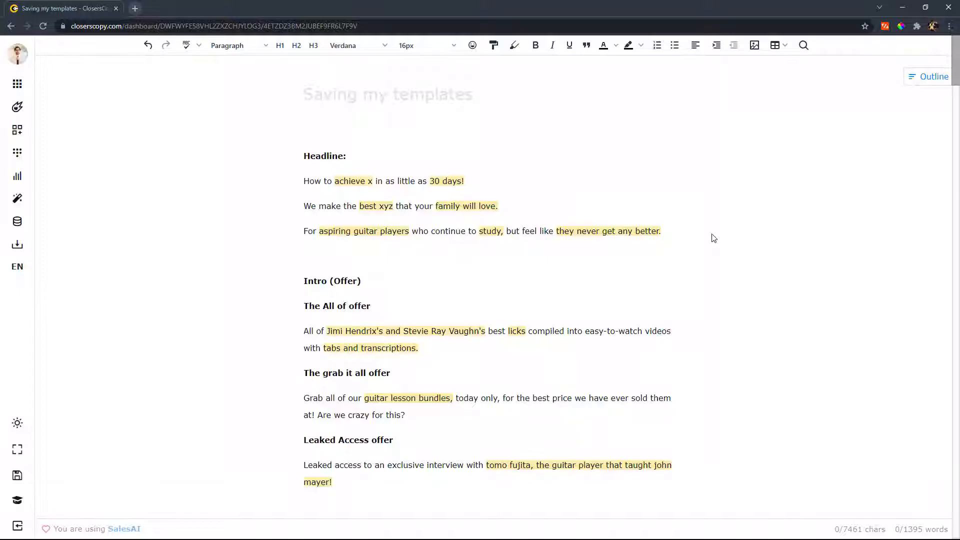
- Save the paragraph under "The All of offer" to template Sales Letter, section Intro Offer, as block "The all of offer"
scroll(713, 237, down, 7)
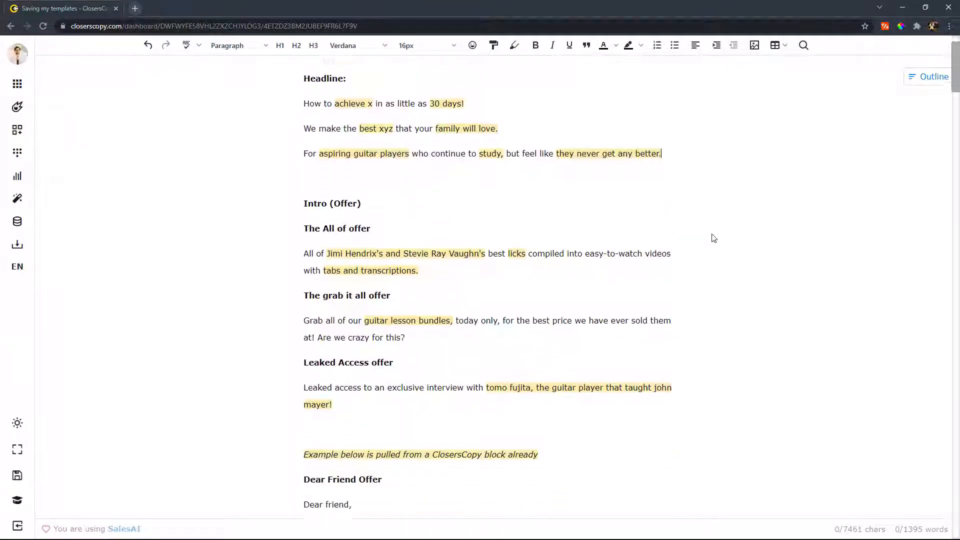
scroll(713, 238, down, 3)
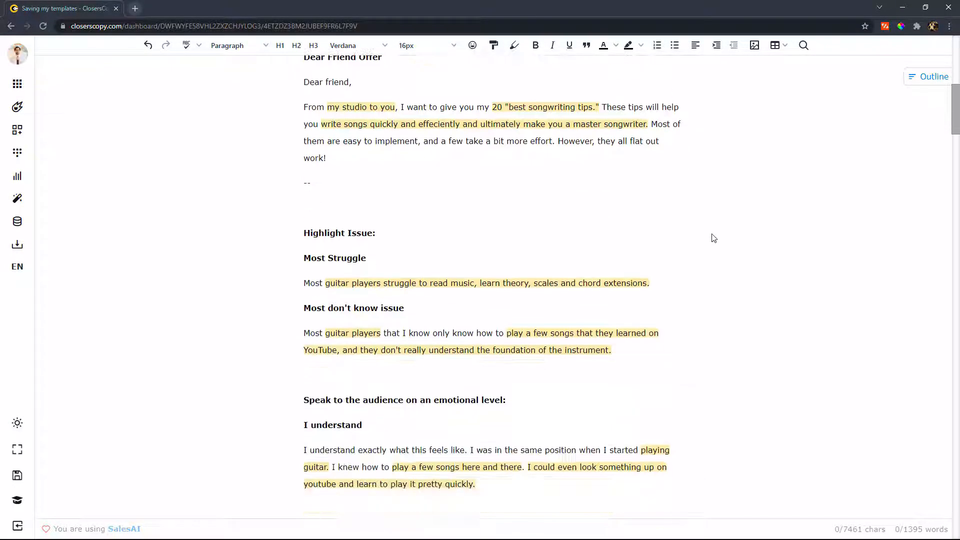
scroll(683, 236, down, 5)
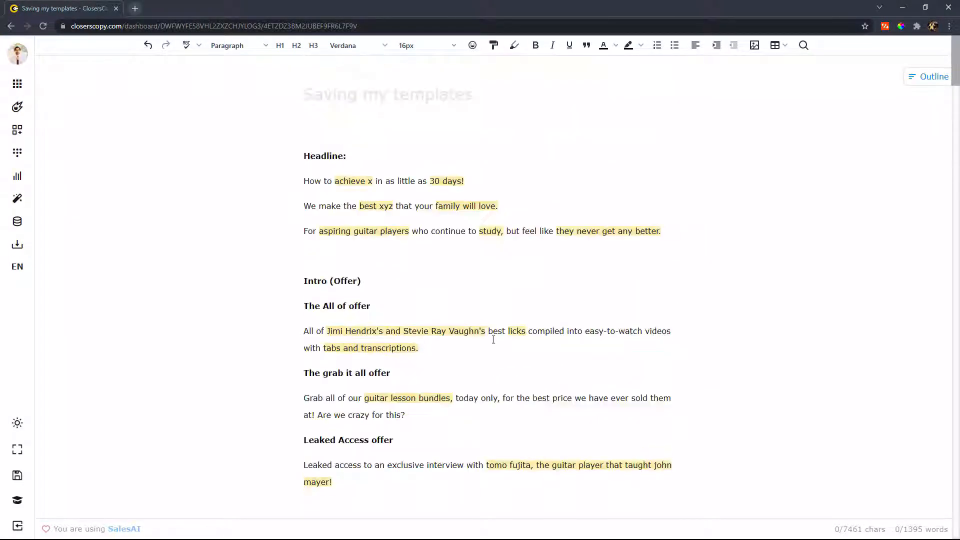
triple_click(490, 336)
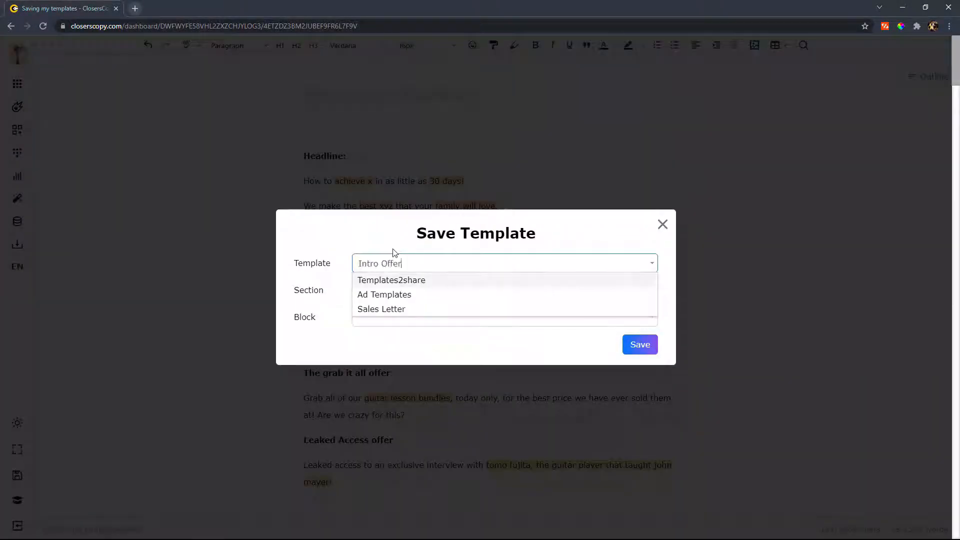
key(Tab)
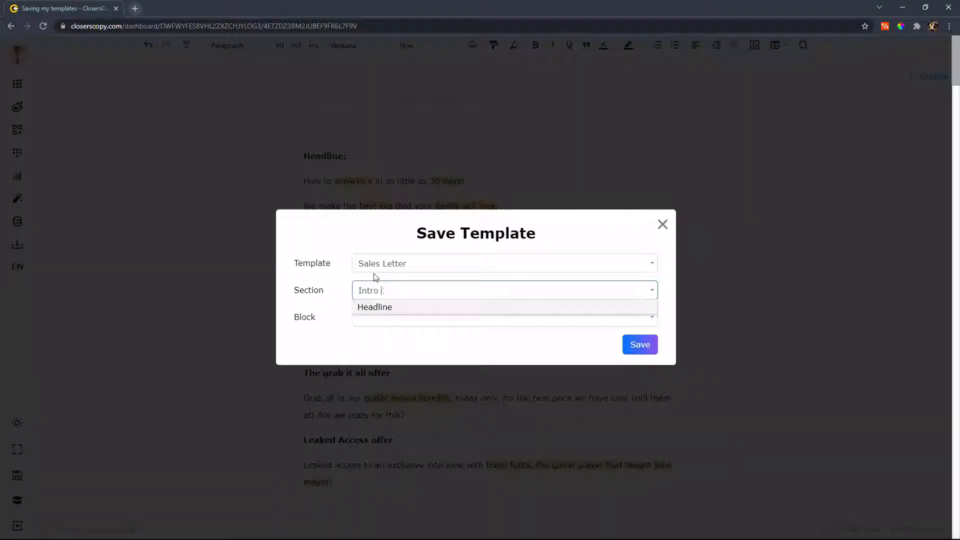
click(364, 317)
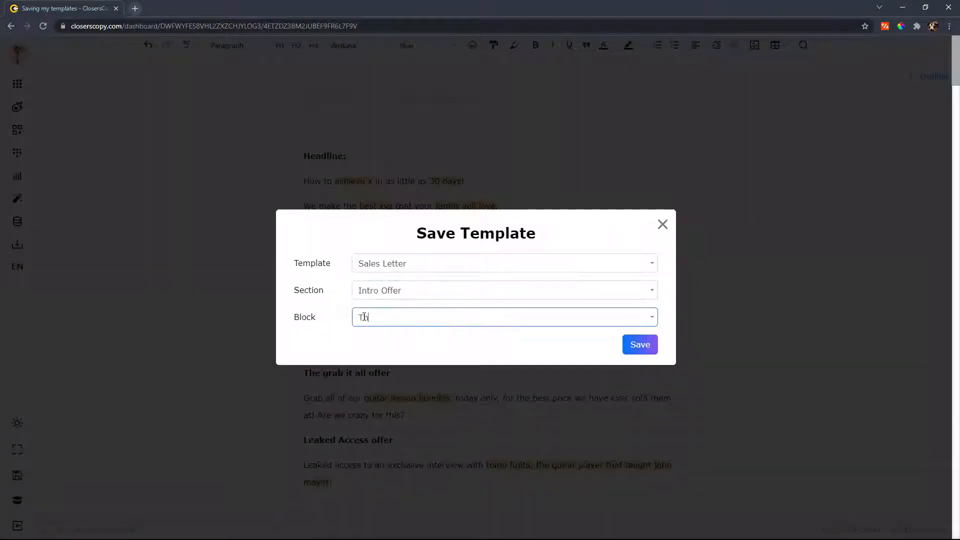
click(639, 345)
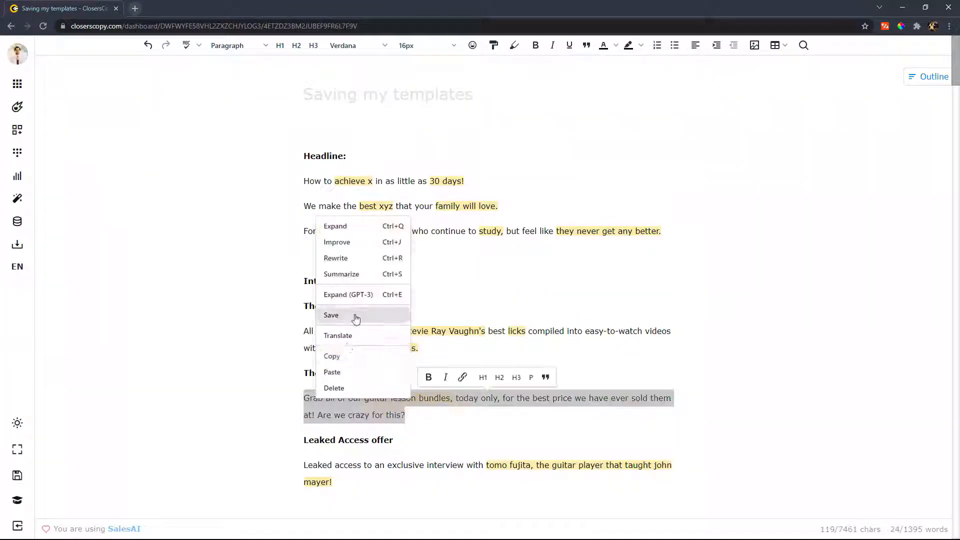
- Save the selected grab-it-all paragraph to the Sales Letter template's Intro Offer section as block "Grab it all offer"
click(355, 319)
click(372, 264)
click(373, 280)
click(373, 290)
click(373, 305)
click(372, 316)
text(Grab it all offer)
click(649, 346)
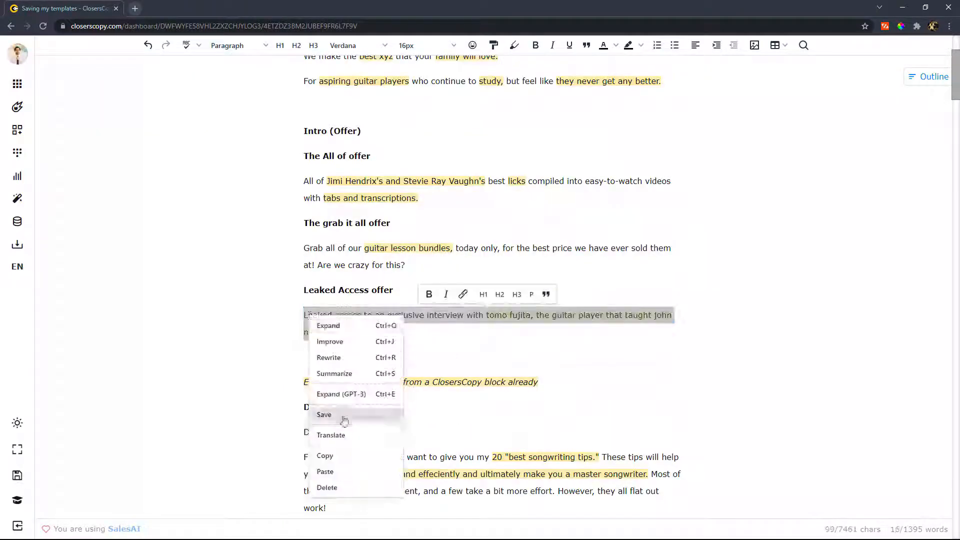
- Save the selected exclusive-interview paragraph to the Sales Letter template's Intro Offer section as block "Leaked Access Offer"
click(343, 419)
click(504, 264)
click(373, 309)
click(504, 290)
click(373, 306)
click(388, 317)
text(Leaked Access Offer)
click(640, 344)
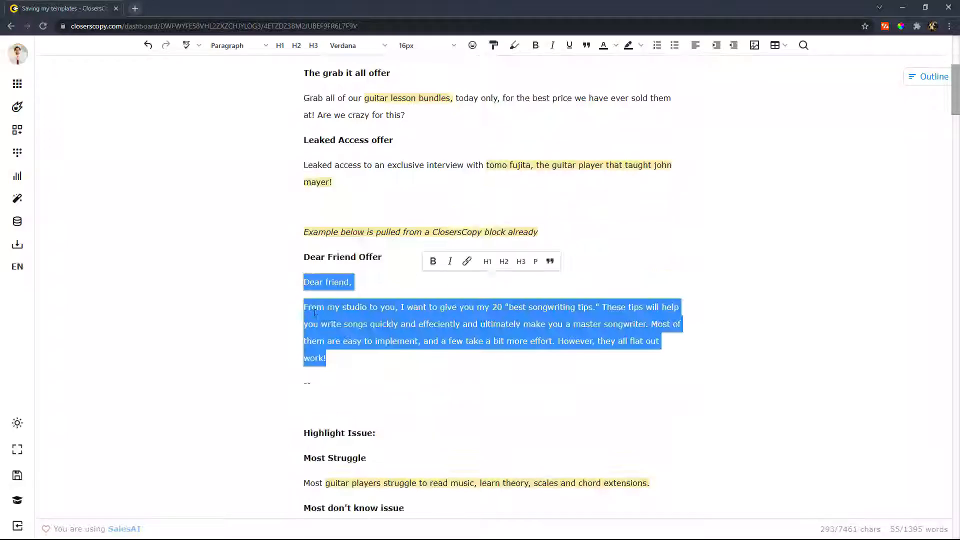
- Save the selected "Dear friend" text to the Sales Letter template's Intro Offer section as block "Dear friend Offer"
click(355, 407)
click(392, 315)
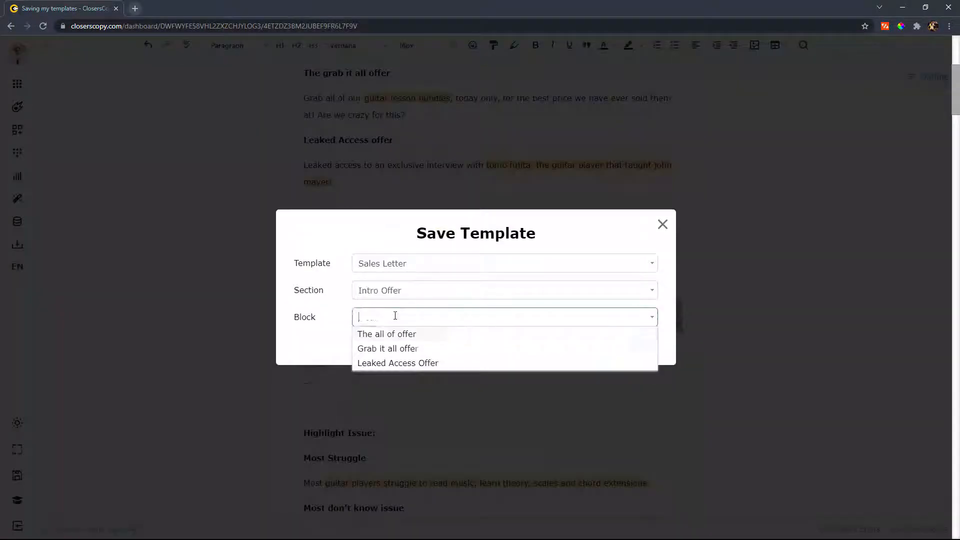
text(Dear Friend Offer)
click(638, 344)
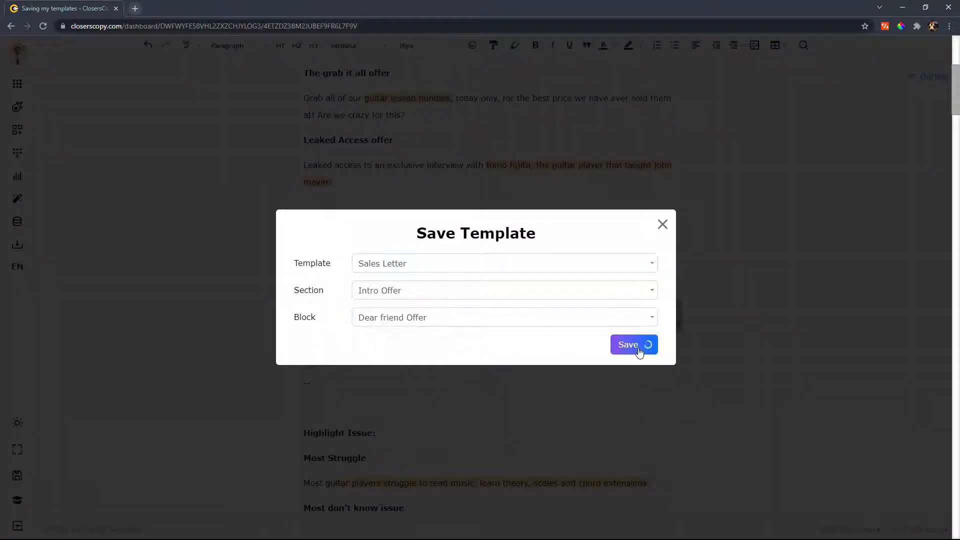
- Save the paragraph under "Most Struggle" to the Sales Letter template's Highlight Issue section as block "Most Struggle"
scroll(675, 263, down, 3)
drag(651, 184, 303, 183)
right_click(313, 184)
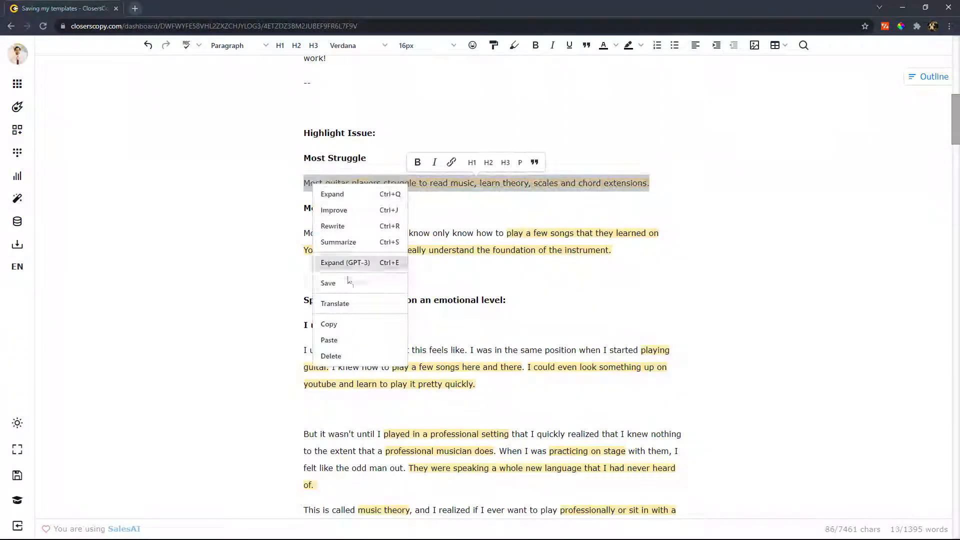
click(345, 283)
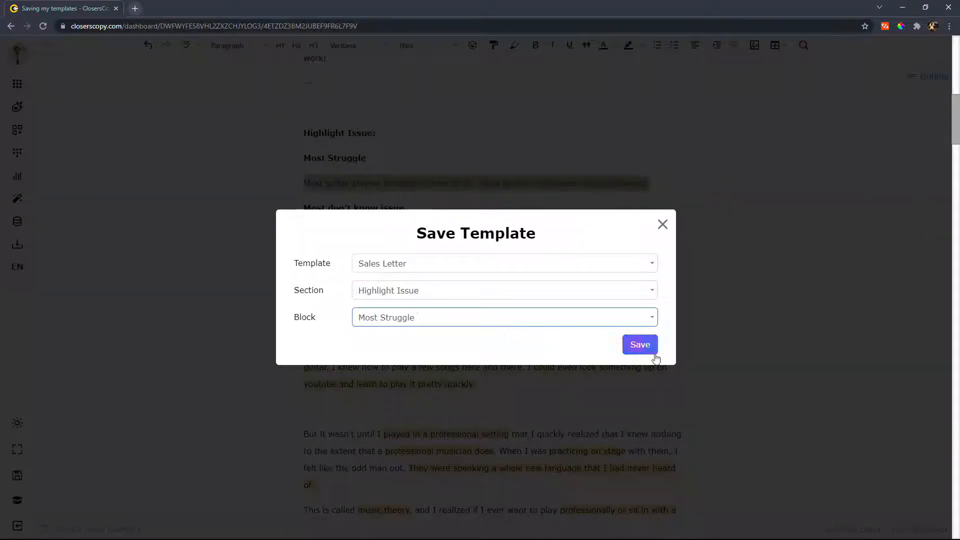
click(640, 344)
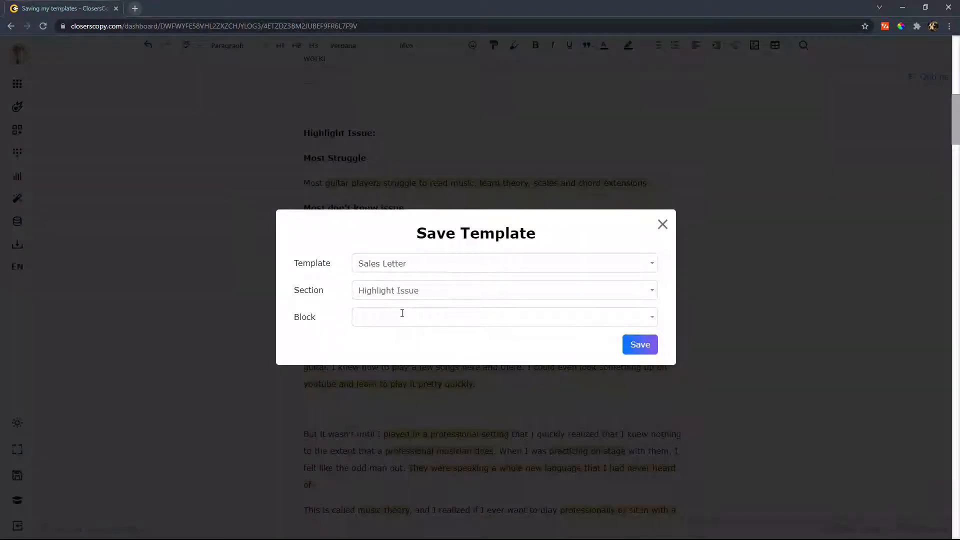
- Save the paragraph under "Most don't know issue" to the Sales Letter template's Highlight Issue section as block "Most don't know"
click(401, 313)
text(Most don't know)
click(640, 345)
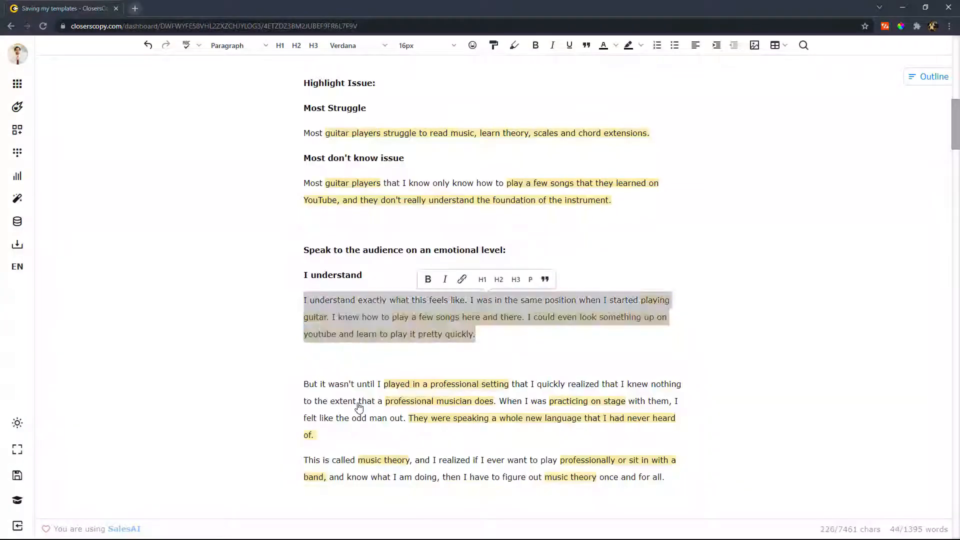
- Save all paragraphs under "I understand" as a block in a new Sales Letter section named "Speak to the audience on an emotional level"
scroll(688, 265, down, 2)
click(688, 264)
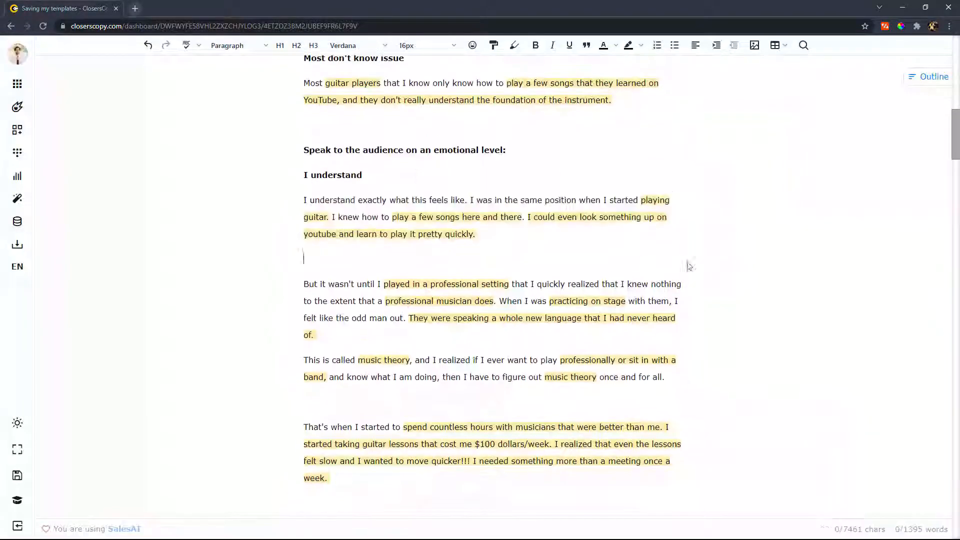
scroll(688, 264, down, 1)
drag(330, 429, 302, 151)
right_click(336, 154)
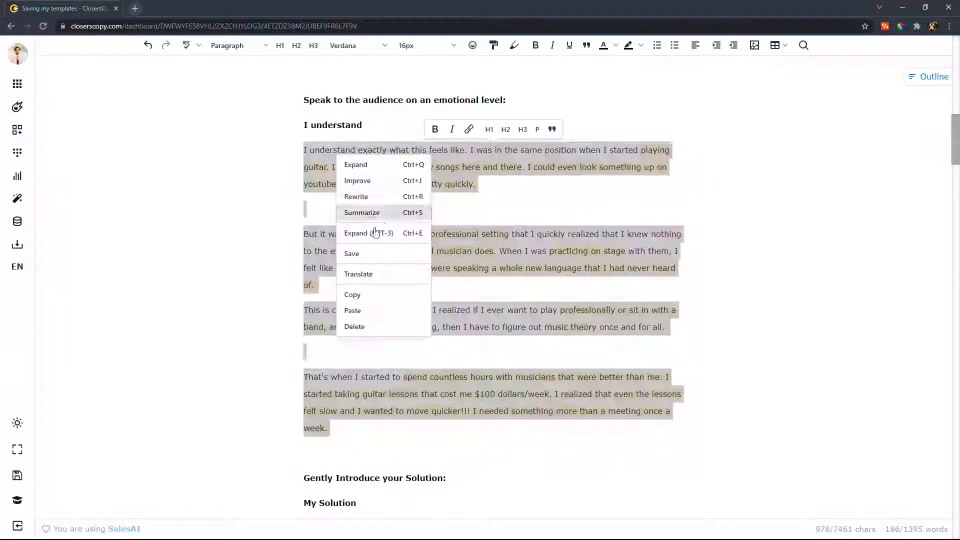
click(367, 254)
click(388, 262)
click(392, 308)
click(394, 290)
text(Speak to the audience on an emotional )
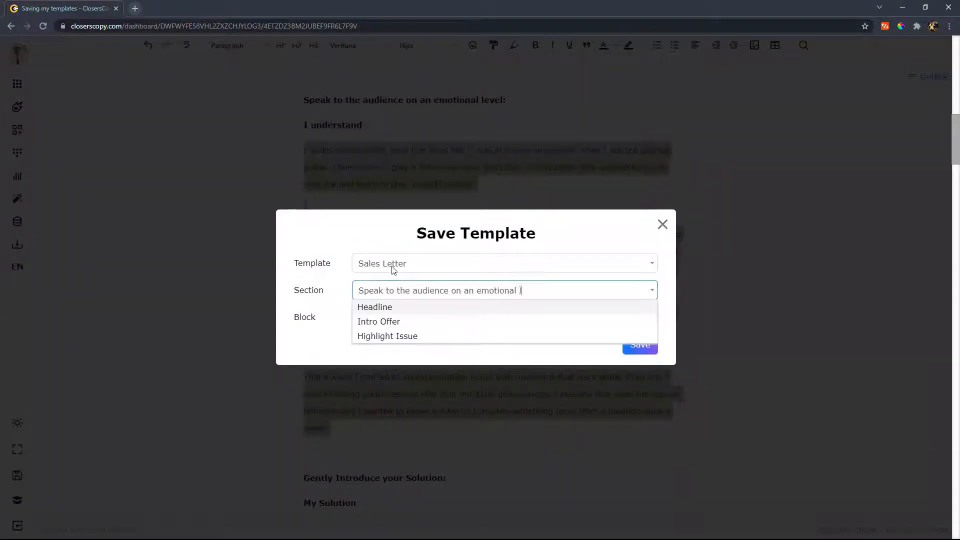
text(level)
click(395, 316)
click(634, 356)
- Save the two paragraphs under "My Solution" to a new Sales Letter section "Introduce Solution" as block "My Solution"
scroll(553, 388, down, 3)
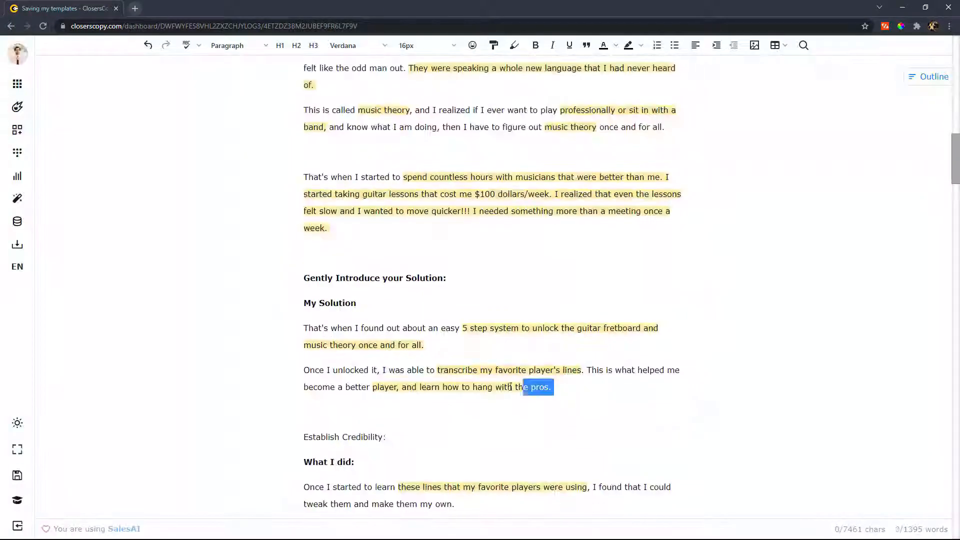
drag(553, 387, 303, 328)
right_click(306, 336)
click(360, 436)
click(386, 262)
click(391, 308)
click(393, 291)
text(Introduce)
click(342, 302)
click(389, 317)
text(My Solution)
click(639, 345)
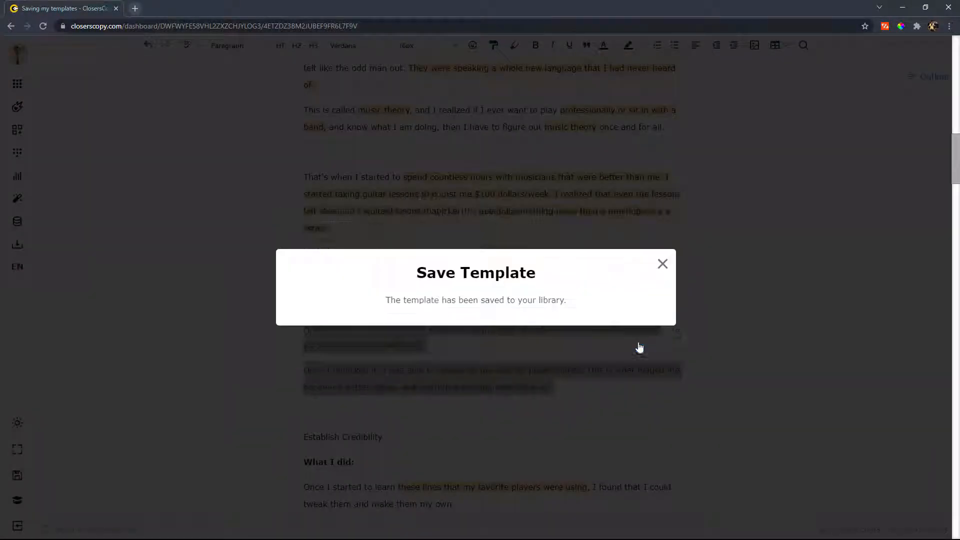
- Save the paragraphs under "What I did" to a new Sales Letter section "Establish Credibility" as block "What I did"
scroll(681, 283, down, 6)
drag(360, 247, 303, 187)
right_click(321, 191)
click(336, 290)
click(394, 263)
click(395, 309)
click(400, 291)
text(Establish Credibility)
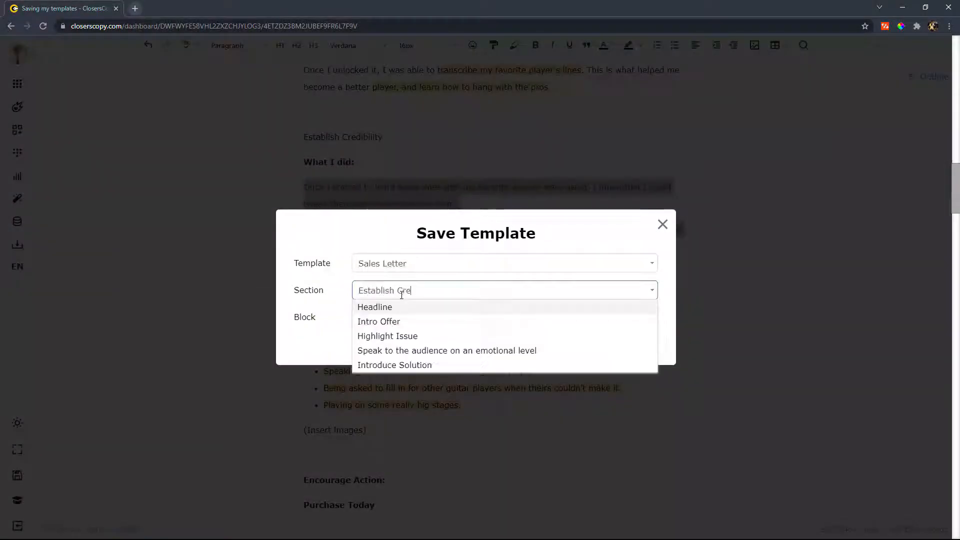
click(385, 317)
text(What I did)
click(636, 345)
- Save the text, bullet list and image placeholder under "My Proof" to a new Sales Letter section "Provide Proof" as block "My Proof"
scroll(663, 261, down, 2)
drag(366, 330, 304, 246)
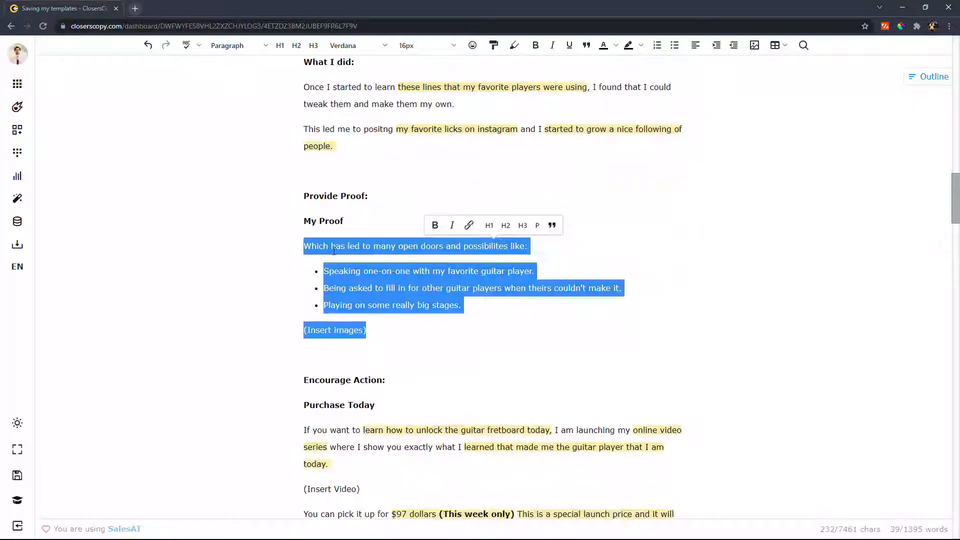
right_click(322, 248)
click(337, 347)
click(396, 262)
click(396, 309)
click(395, 291)
text(Provide Proof)
click(377, 320)
text(My Proof)
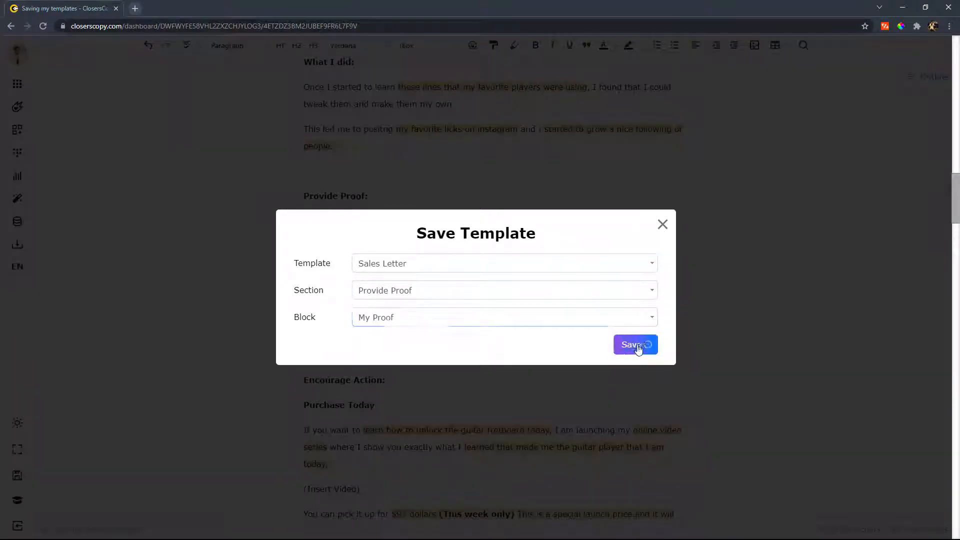
click(639, 345)
- Save the text under "Purchase Today" to a new Sales Letter section "Encourage Action" as block "Purchase Today"
scroll(639, 345, down, 5)
drag(578, 280, 303, 183)
right_click(319, 217)
click(333, 316)
click(374, 262)
click(377, 308)
click(383, 291)
scroll(400, 352, down, 1)
text(Enco)
click(388, 307)
click(388, 320)
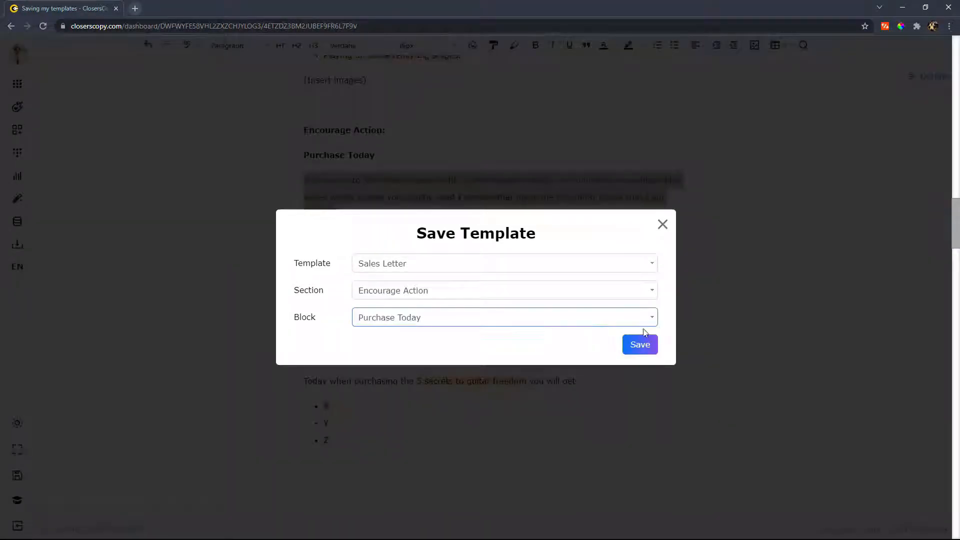
click(640, 344)
- Save the "Today when purchasing" text with its bullets to a new Sales Letter section "Summary" as block "My Summary"
scroll(609, 282, down, 1)
drag(381, 385, 306, 337)
right_click(309, 338)
click(345, 437)
click(390, 263)
click(396, 306)
click(397, 290)
text(Summary)
click(380, 317)
text(My Summary)
click(640, 344)
click(662, 273)
scroll(276, 156, up, 10)
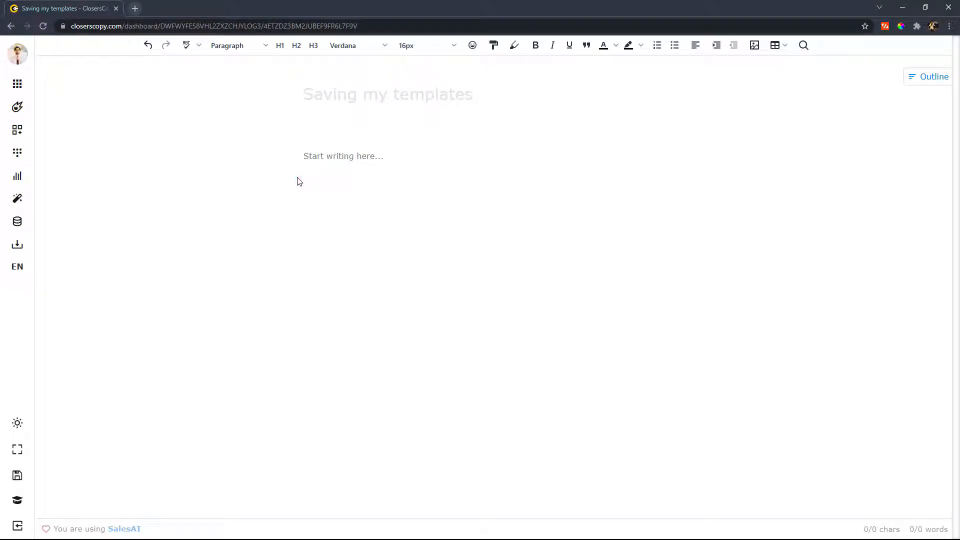
- Open the custom Sales Letter template from My Templates and add the Headline section's "The how to headline" block to the document
click(26, 221)
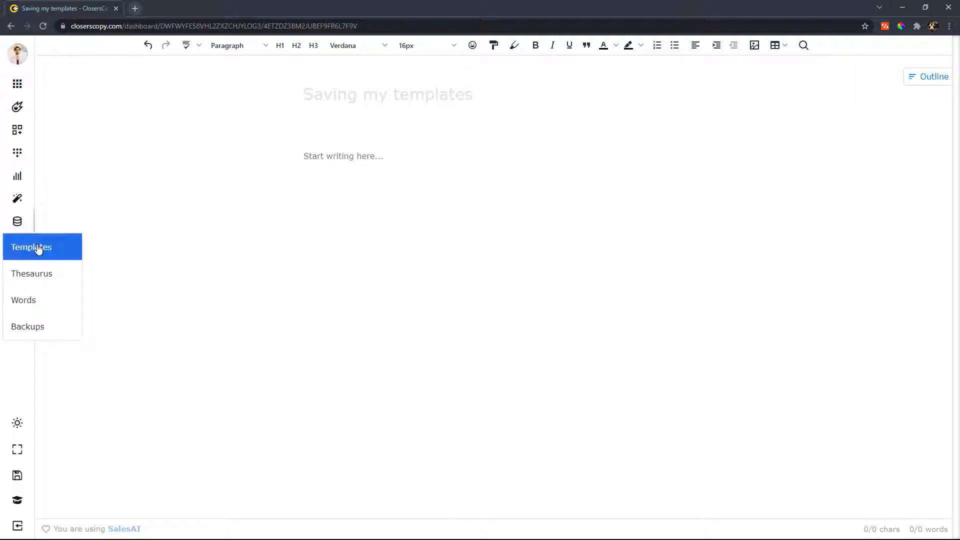
click(39, 249)
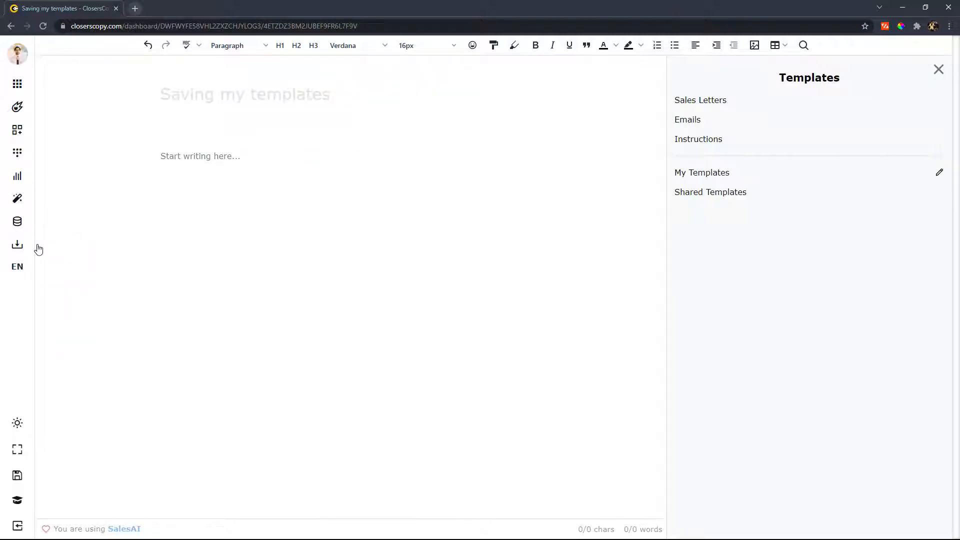
click(685, 175)
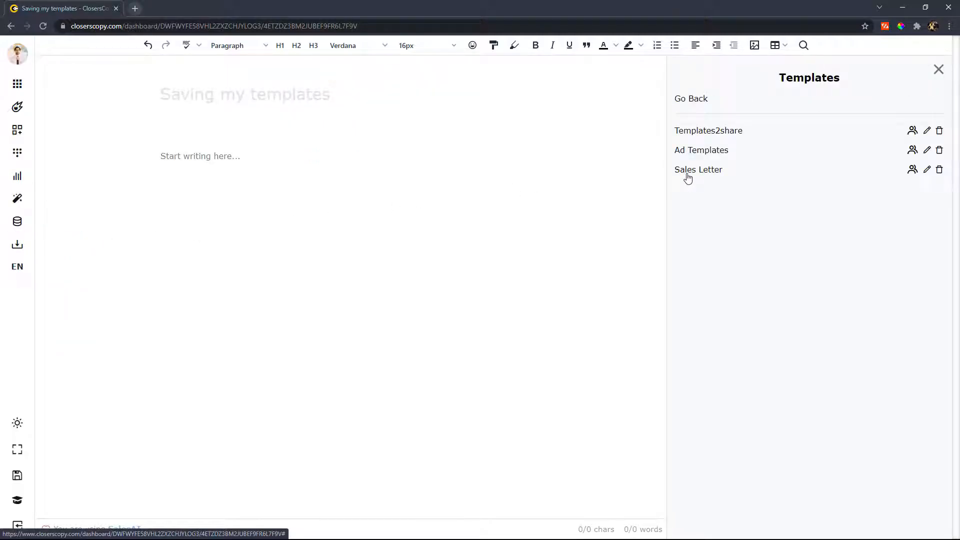
click(697, 173)
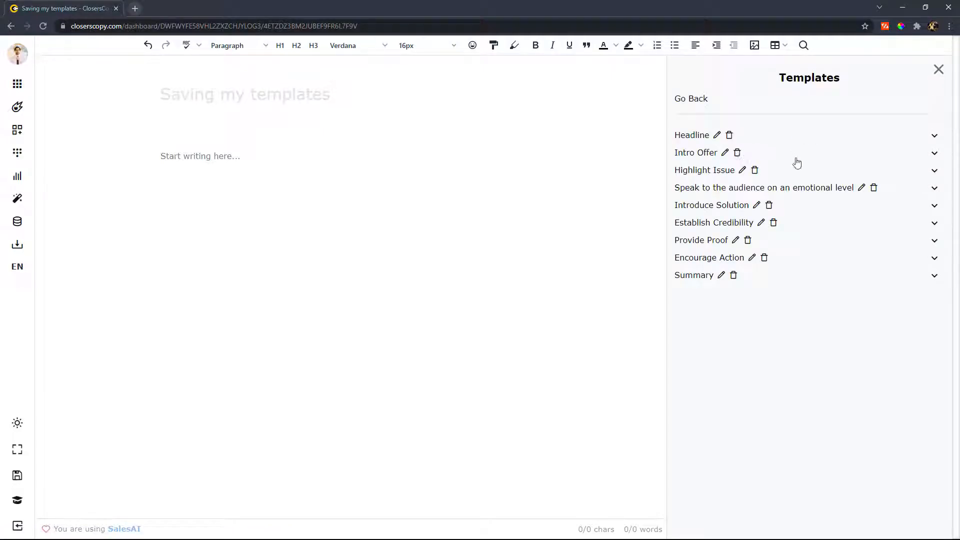
click(936, 143)
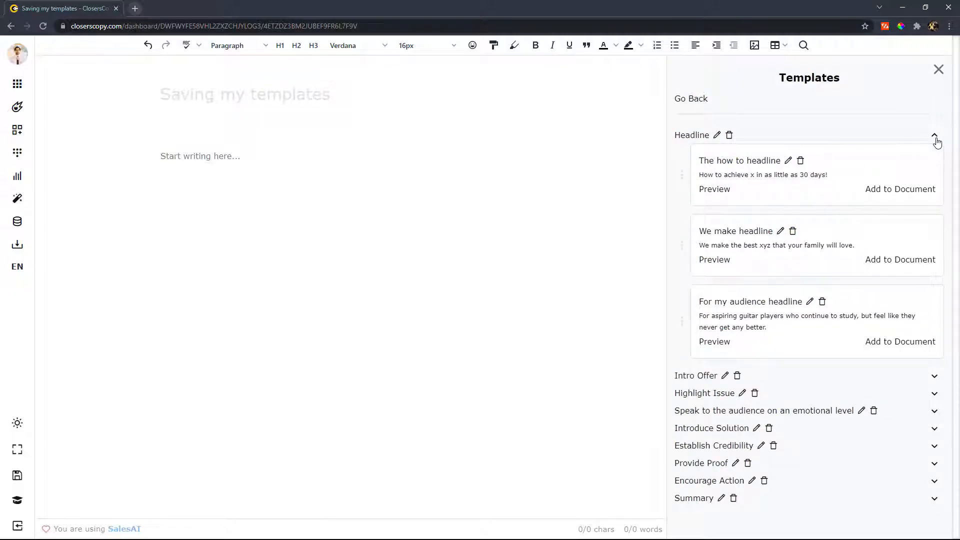
click(909, 193)
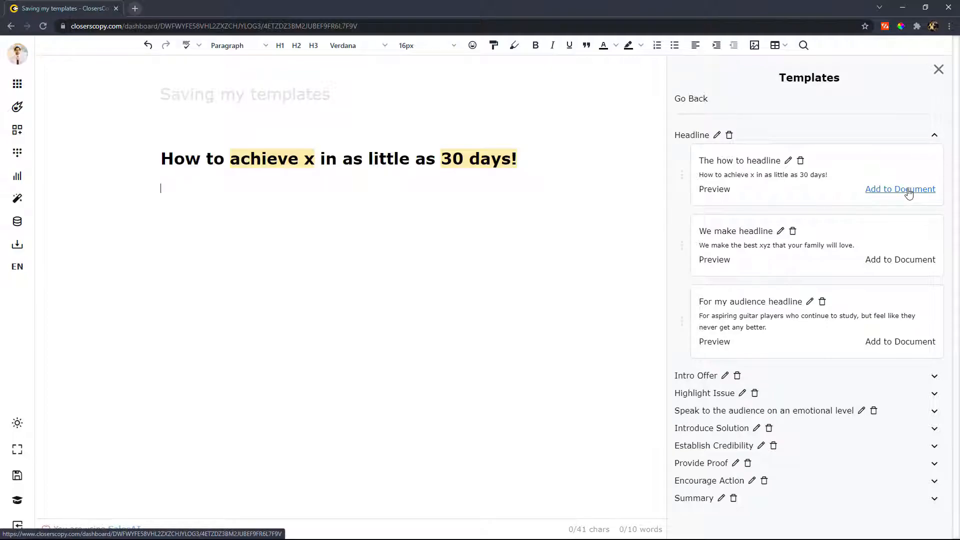
- Add the "Grab it all offer" block from the Intro Offer section to the document
click(934, 135)
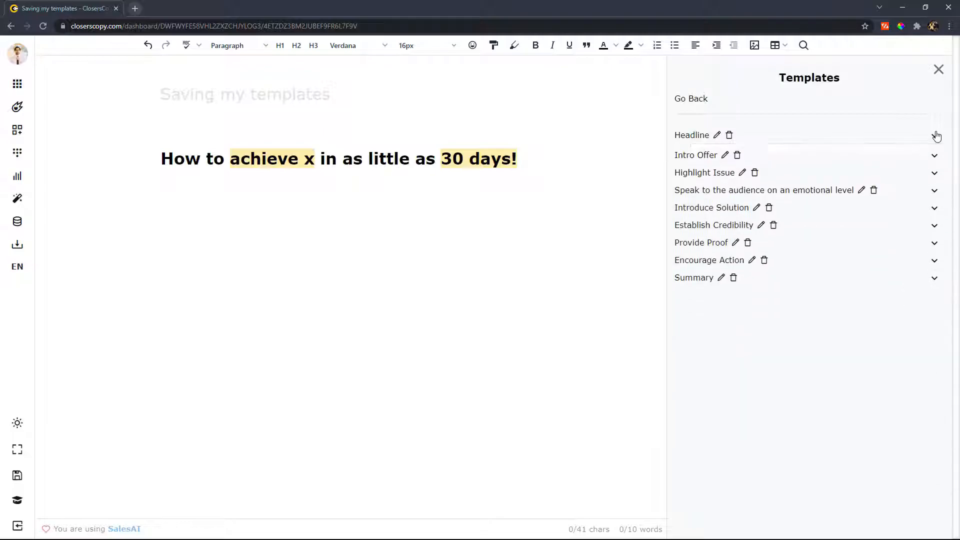
click(934, 153)
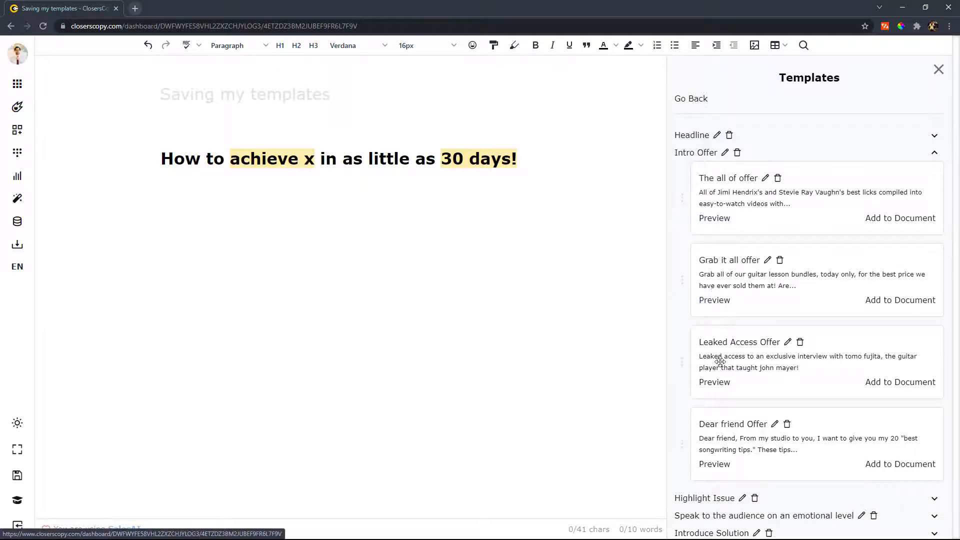
click(913, 301)
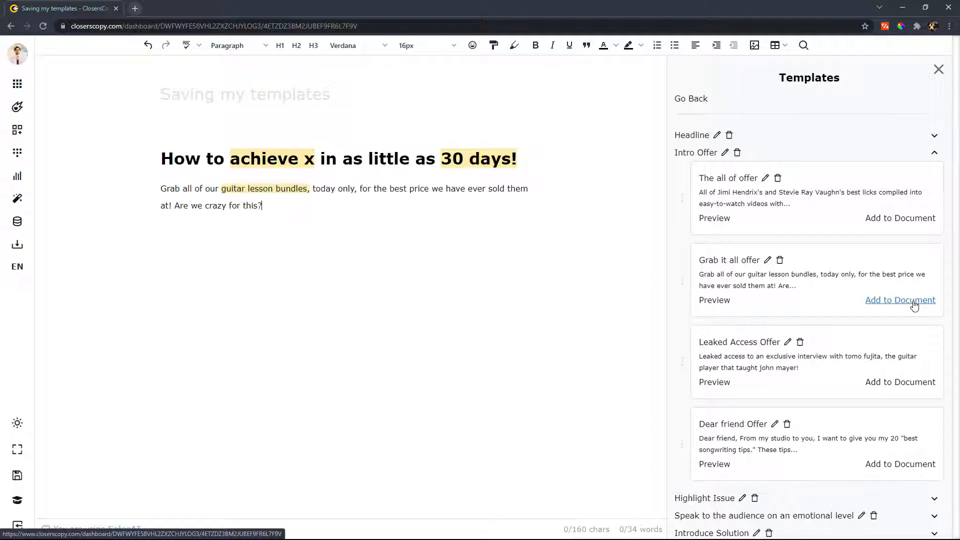
- Add the "Most Struggle" block from the Highlight Issue section to the document
click(934, 154)
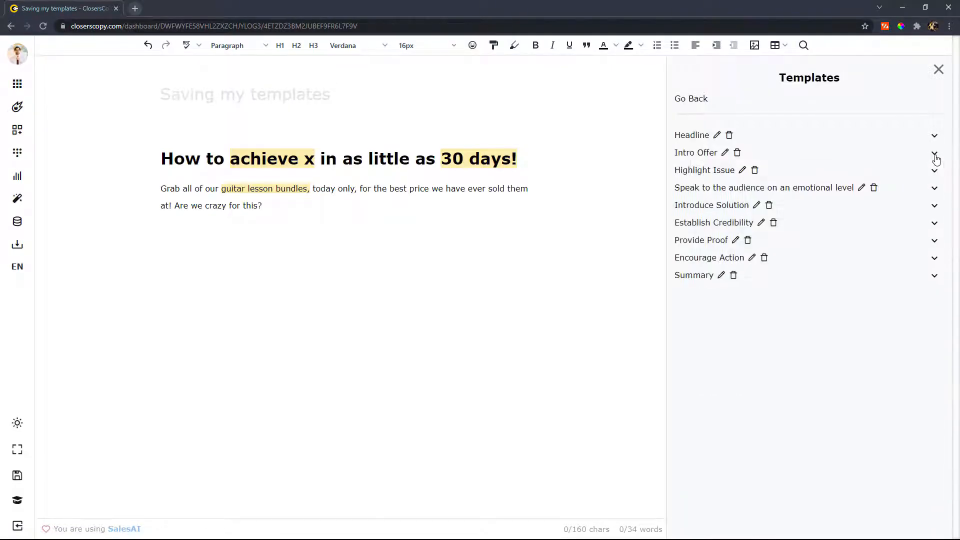
click(934, 172)
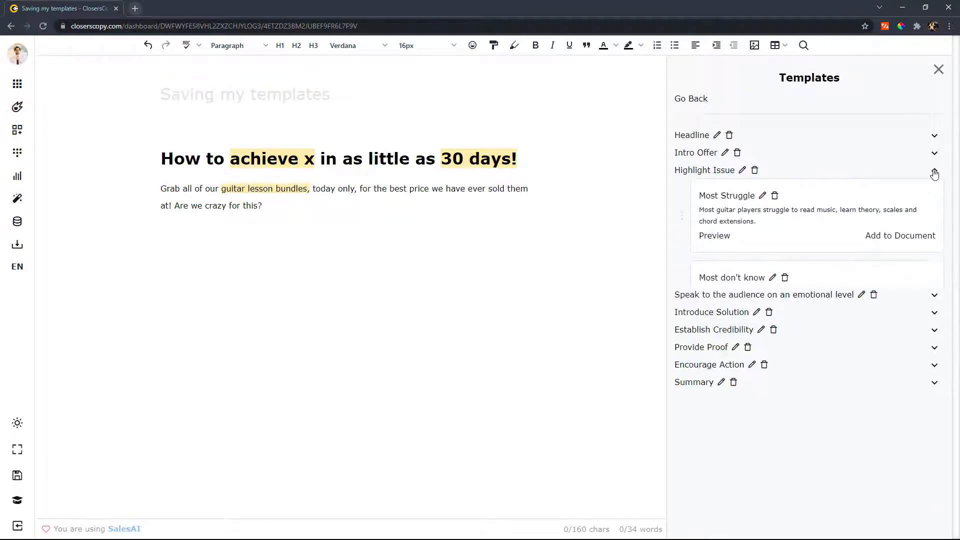
click(903, 236)
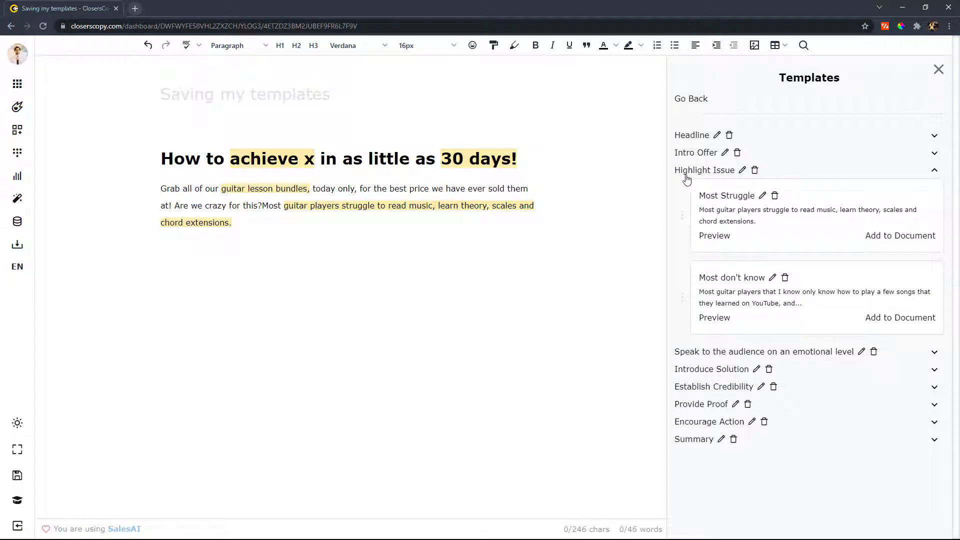
- Add the blocks of the remaining sections, from "Speak to the audience on an emotional level" through Summary, and close the templates
click(934, 172)
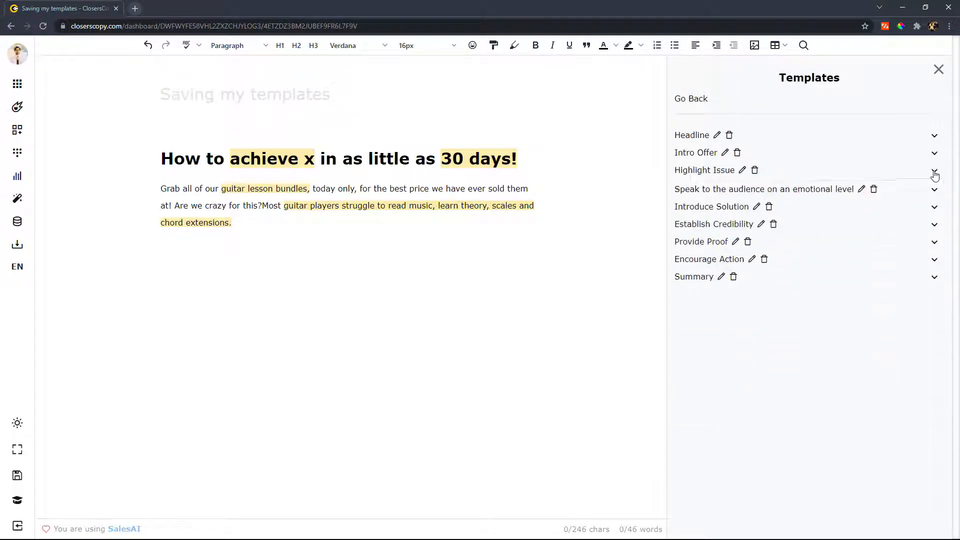
click(934, 188)
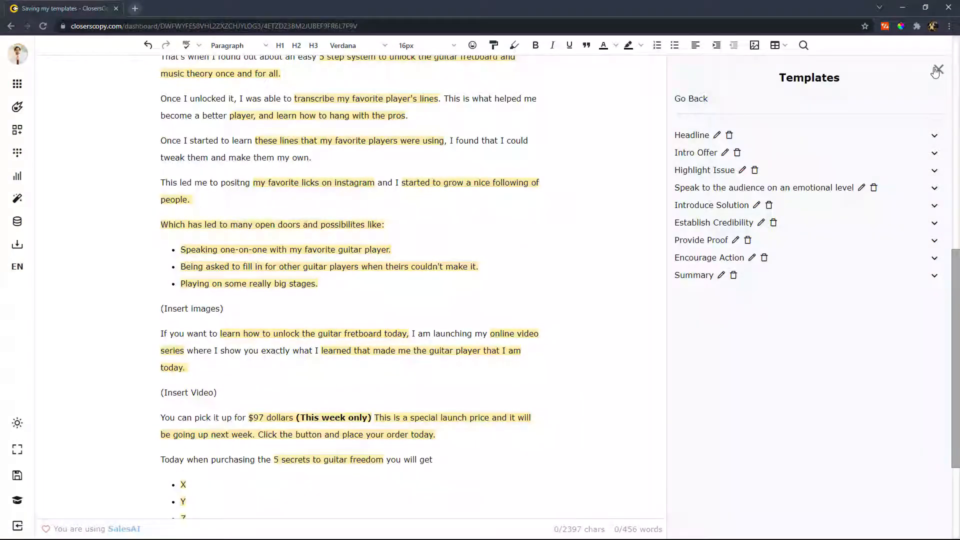
click(937, 69)
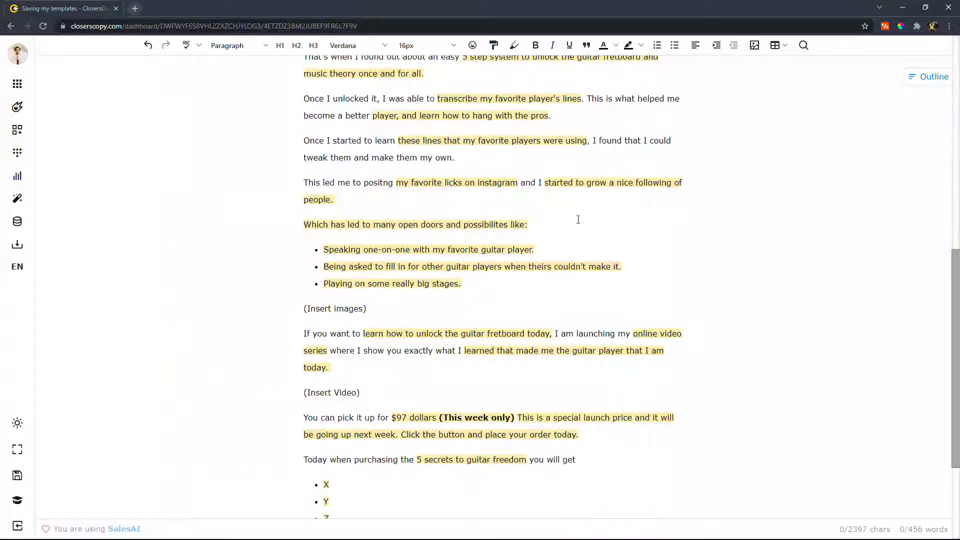
- Read through the assembled sales letter from headline to closing bullets
scroll(542, 369, up, 10)
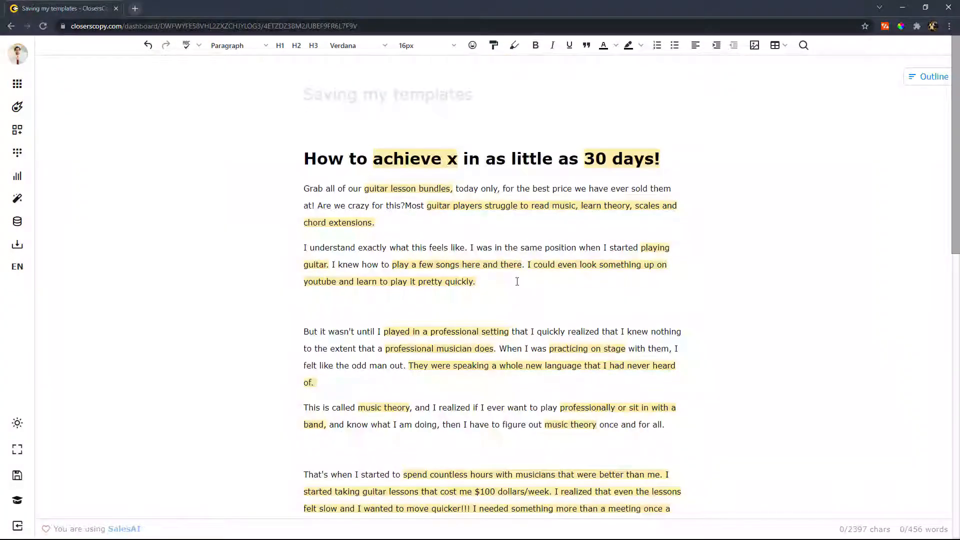
scroll(517, 281, down, 14)
scroll(518, 314, up, 12)
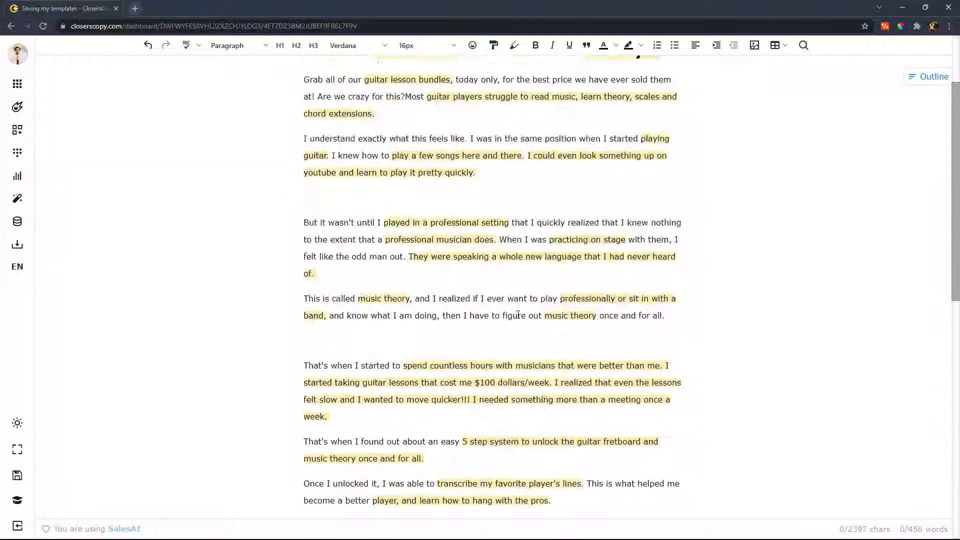
scroll(518, 314, up, 2)
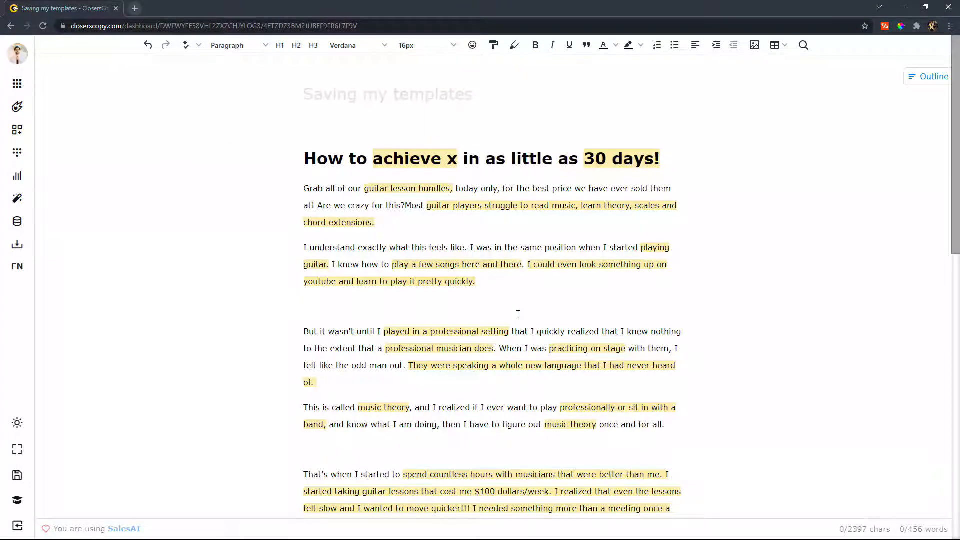
scroll(641, 284, down, 1)
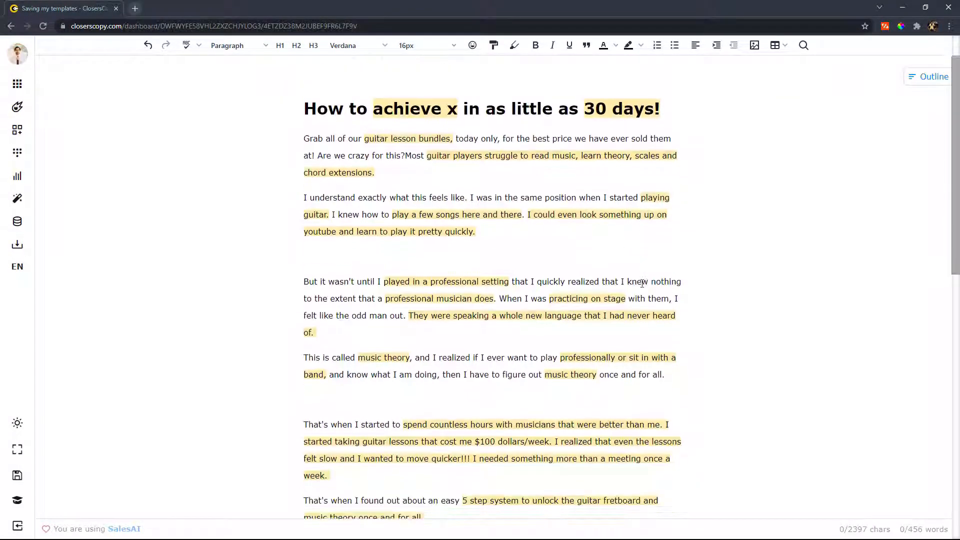
scroll(642, 283, down, 10)
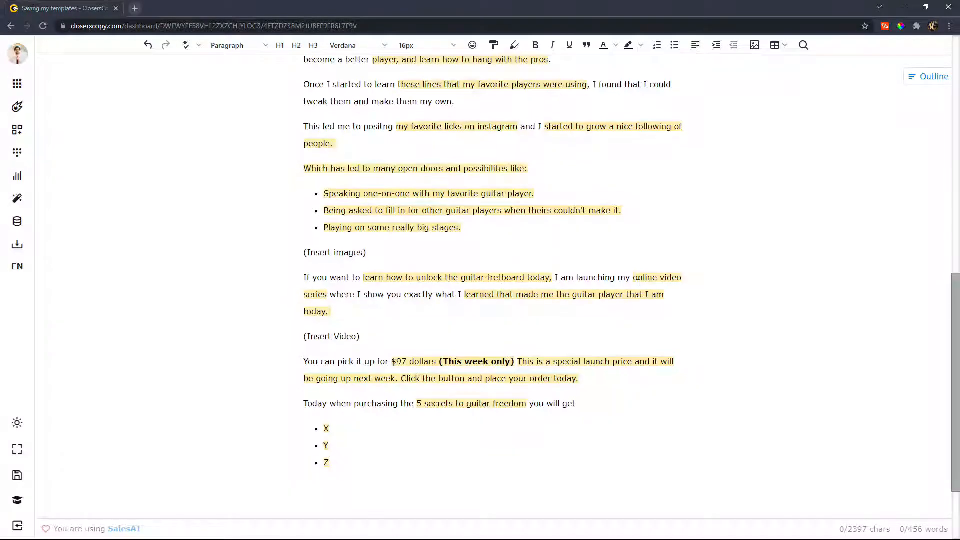
scroll(638, 284, up, 12)
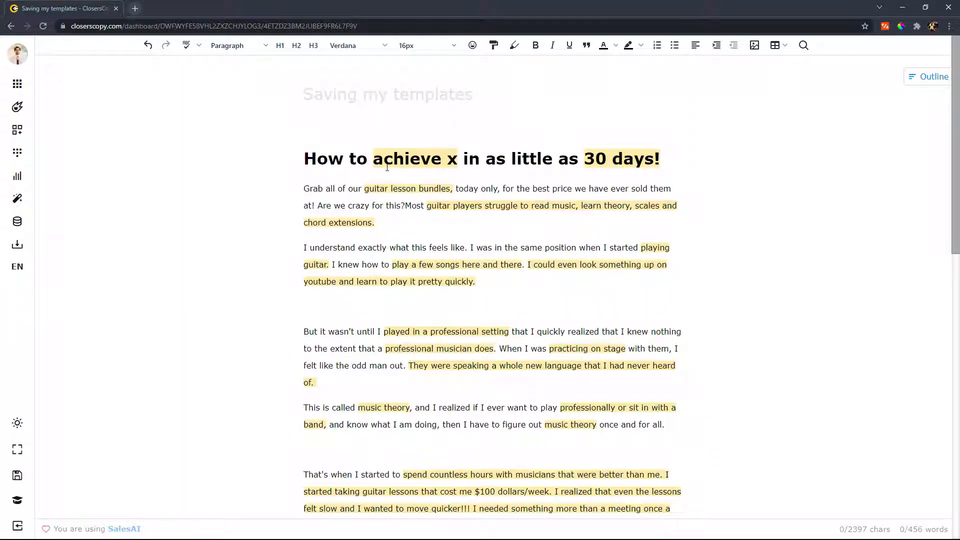
- Hide the yellow highlights throughout the document
click(514, 45)
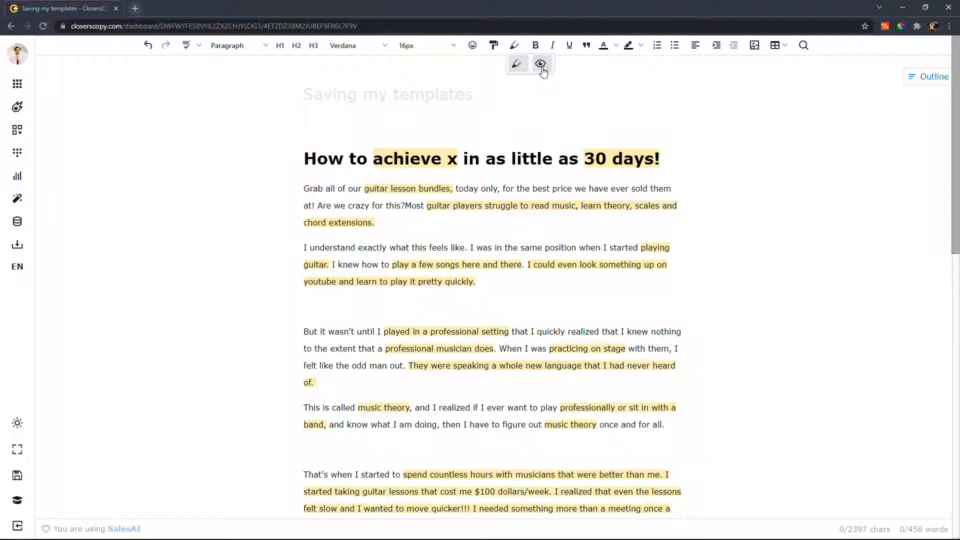
click(541, 67)
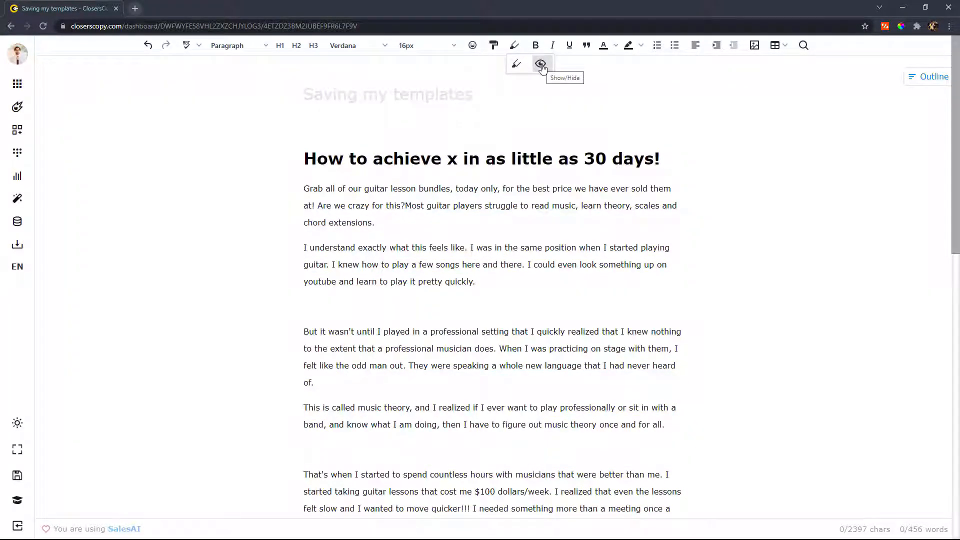
click(543, 70)
click(543, 69)
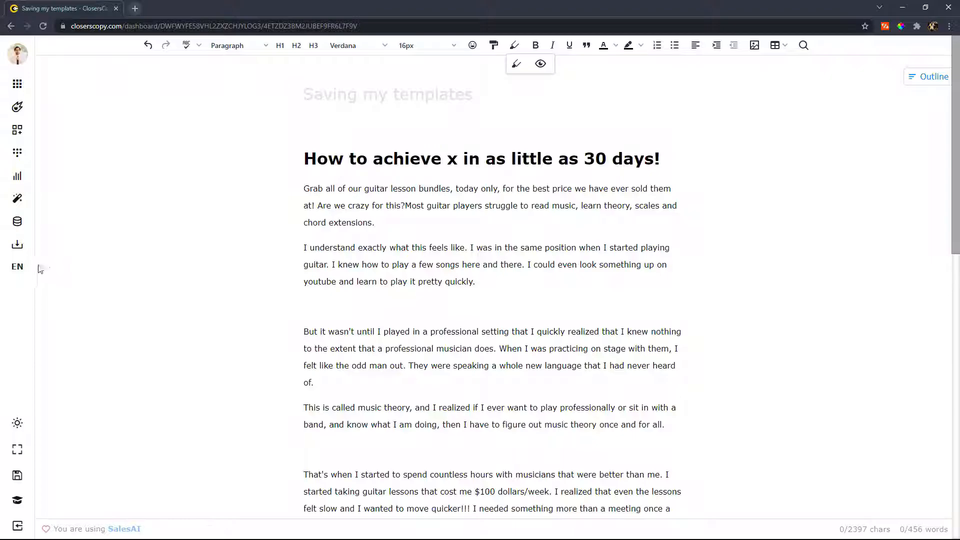
- Open the export format choices for the document
click(26, 248)
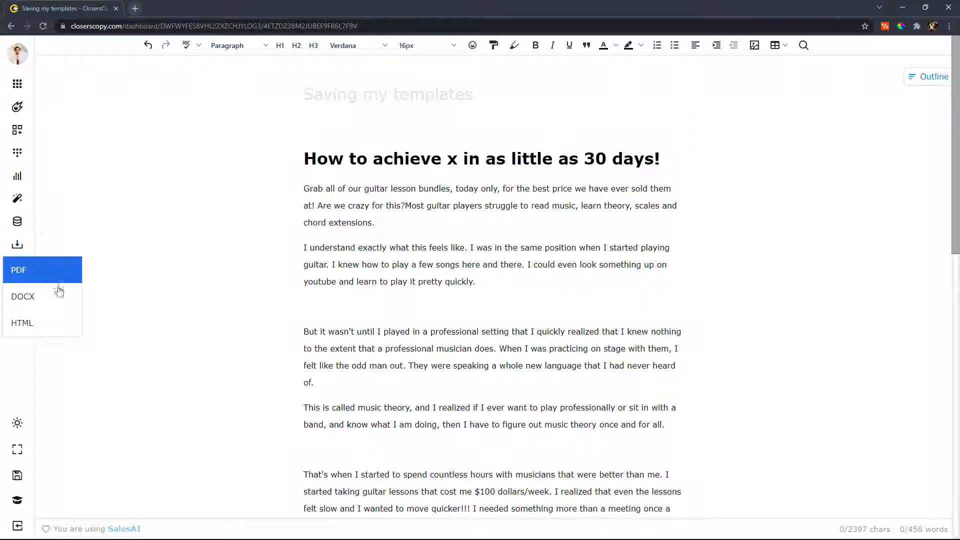